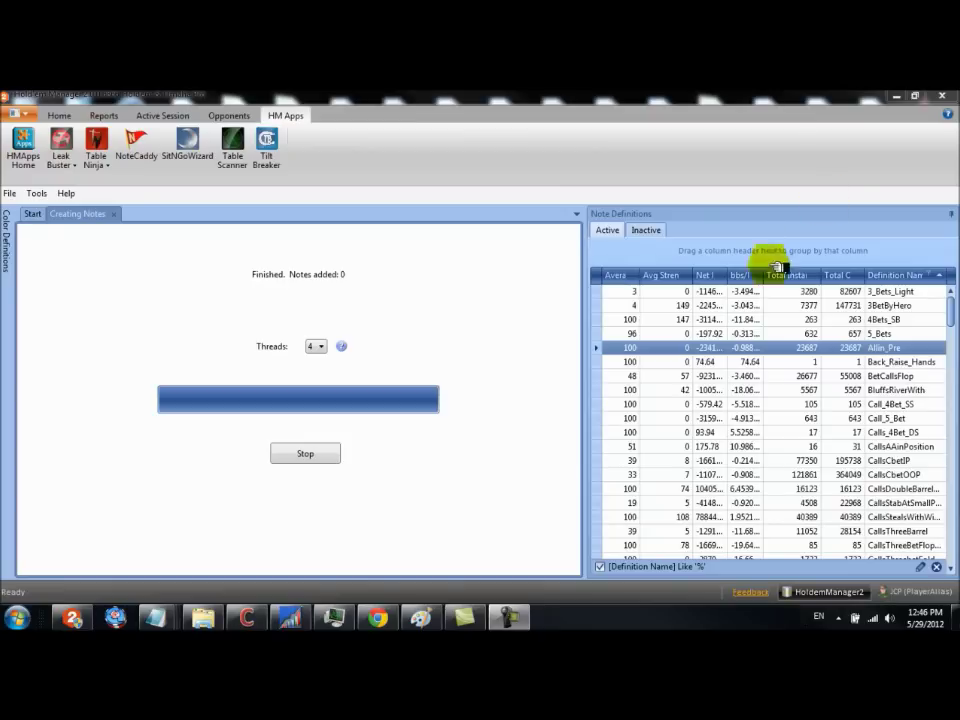
- Create a new note definition and name it "Flop Raise General"
left_click(12, 193)
mouse_move(26, 210)
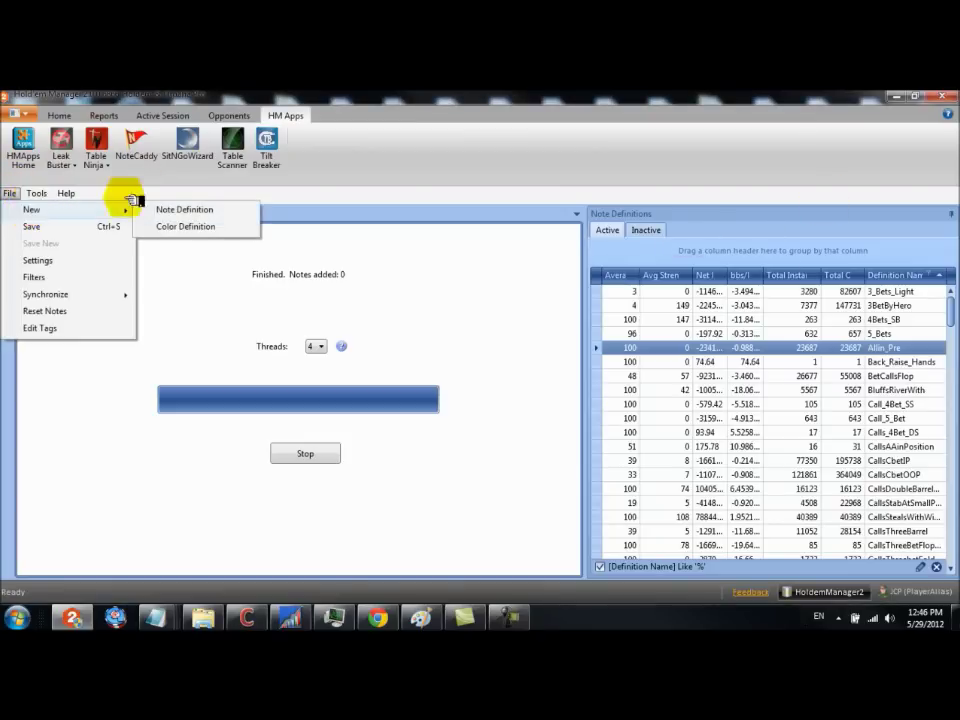
left_click(199, 210)
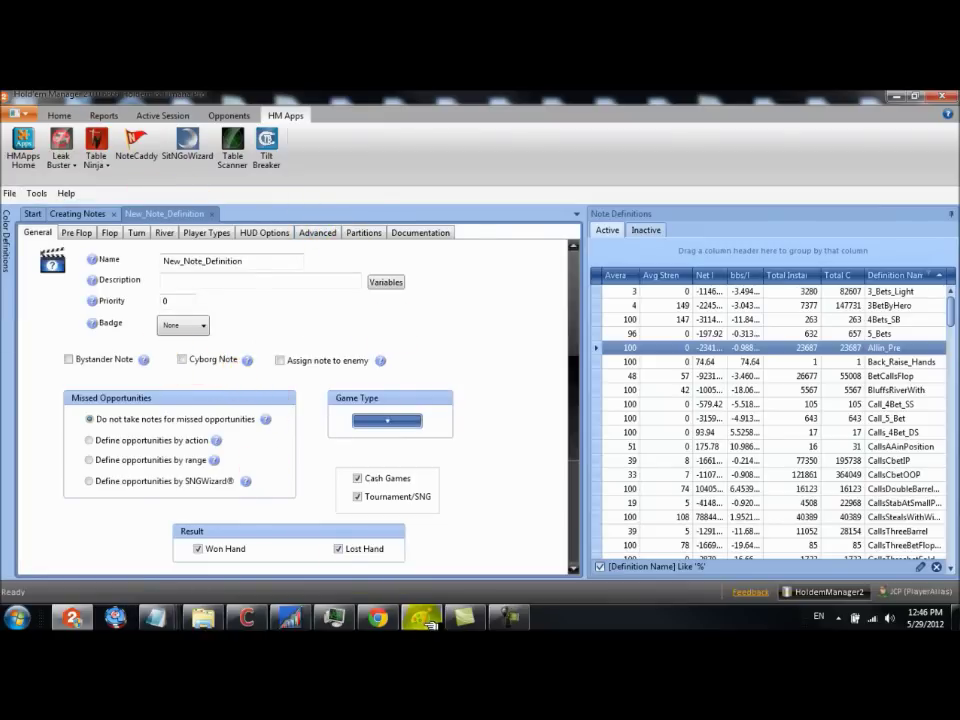
mouse_move(430, 622)
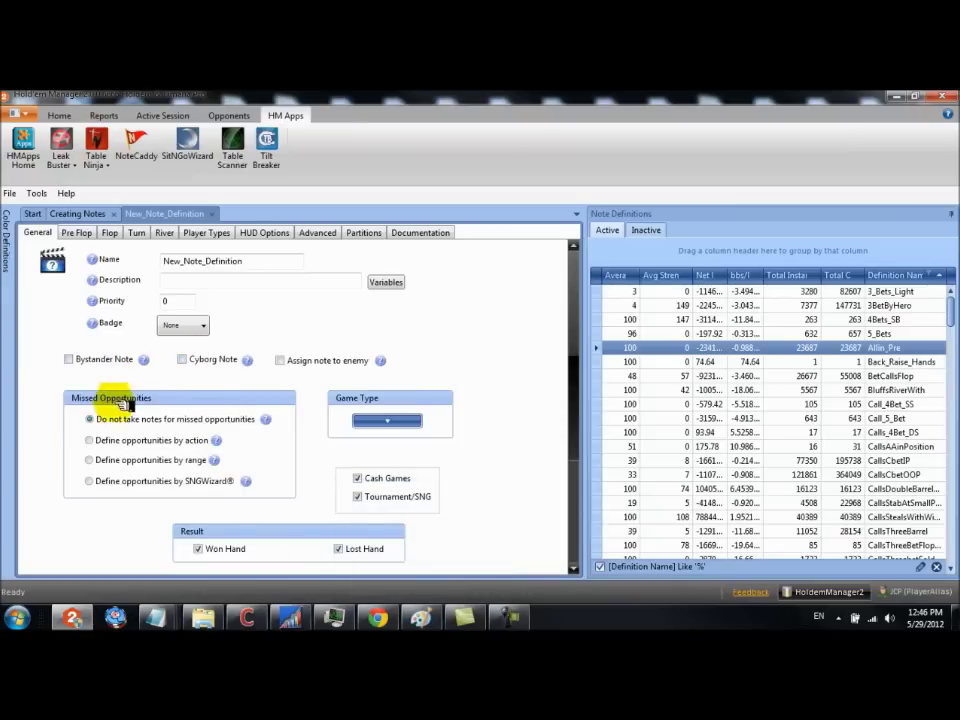
left_click_drag(255, 260, 143, 264)
type("Flo")
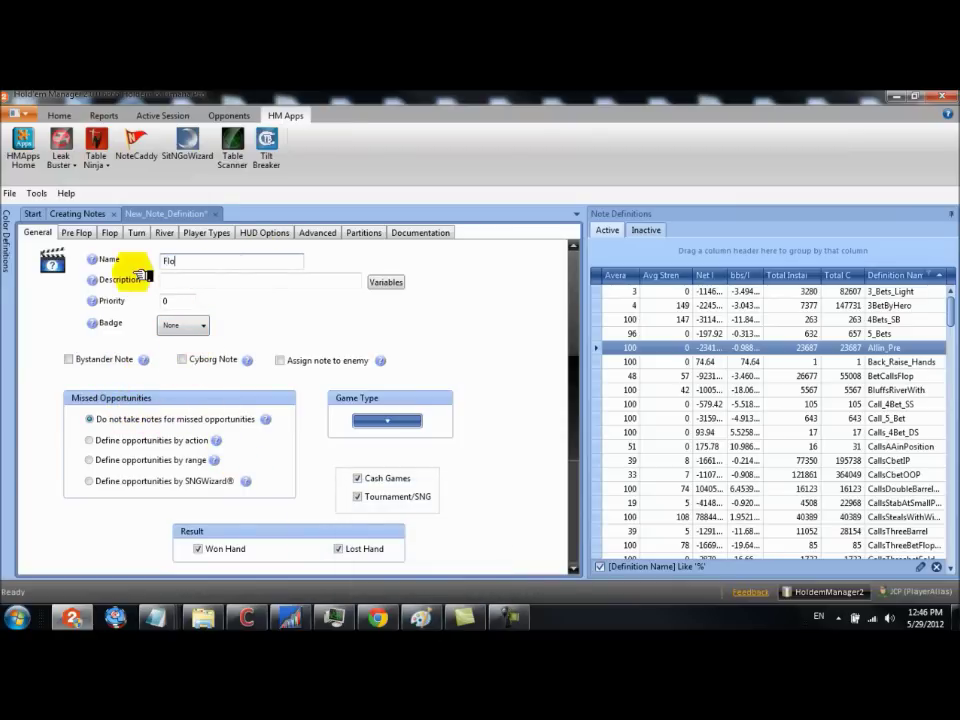
type("p Raise")
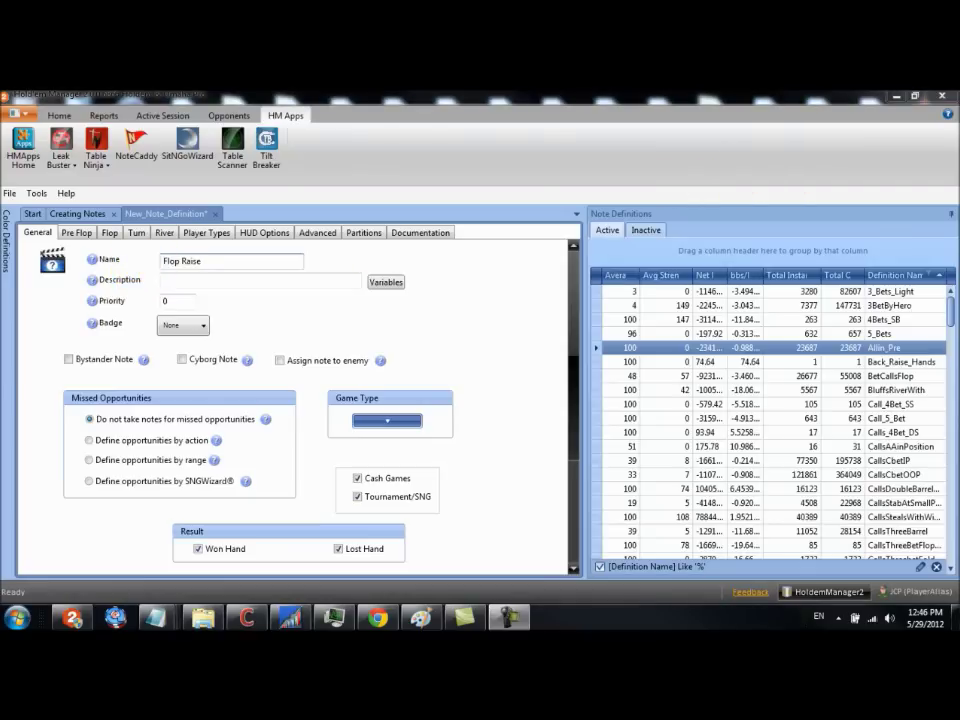
left_click(229, 266)
type("General")
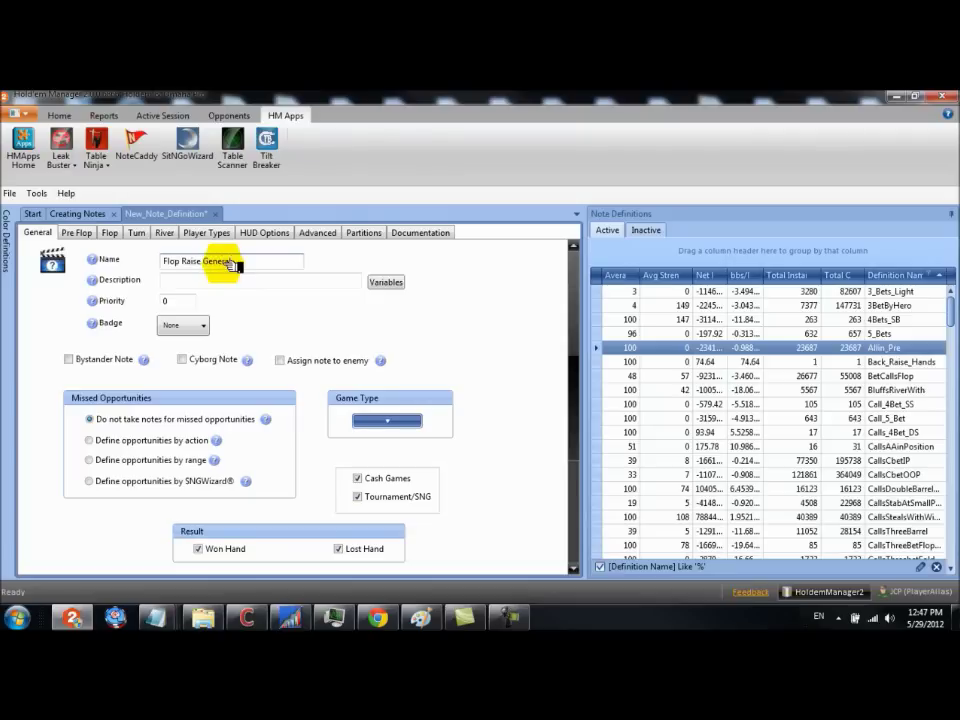
- Set the note's badge to the custom image file flopraise from the hem2filters folder
left_click(197, 327)
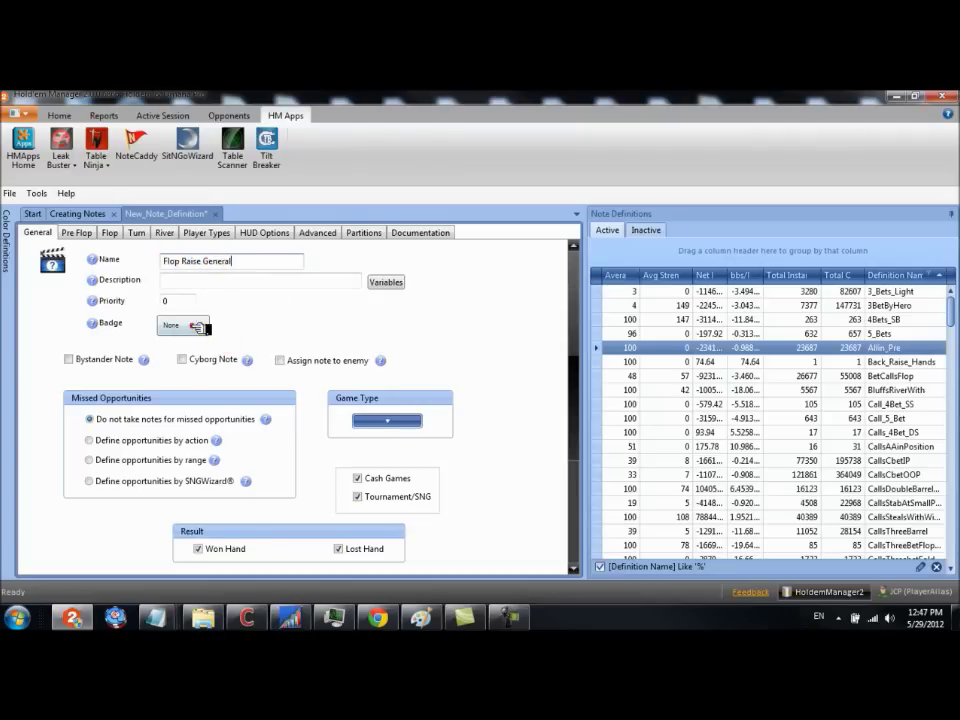
scroll(199, 354, "down", 3)
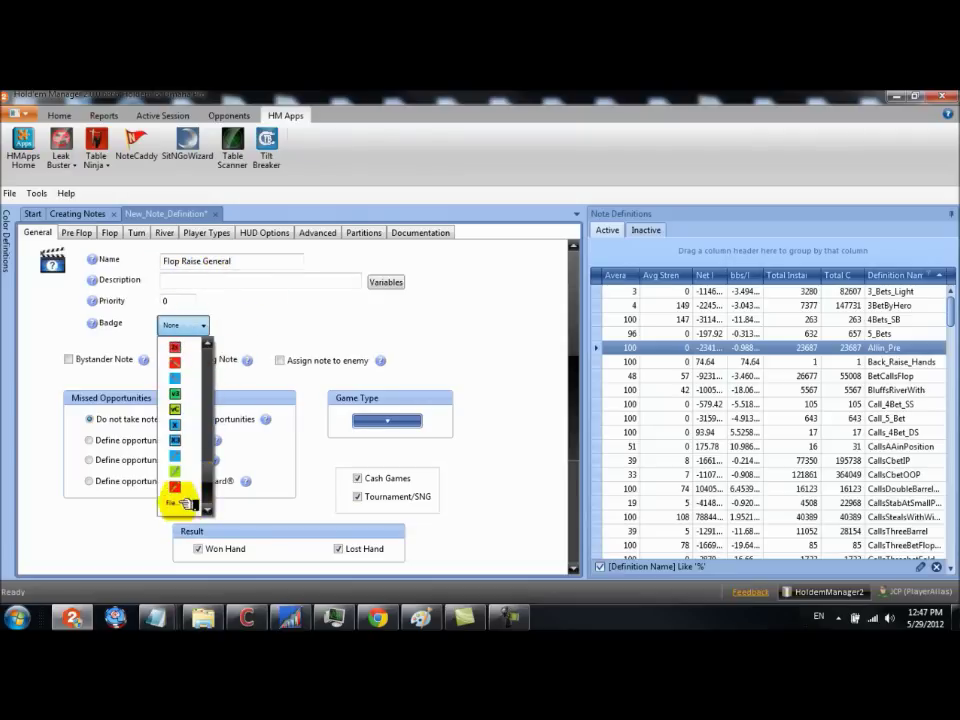
left_click(185, 503)
left_click(338, 180)
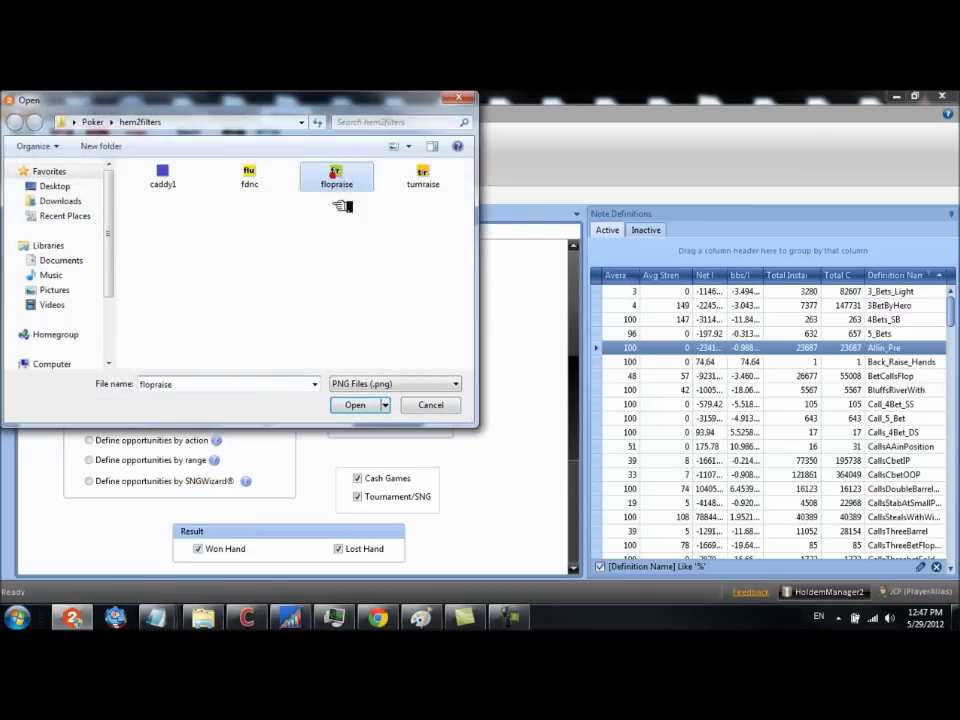
left_click(351, 404)
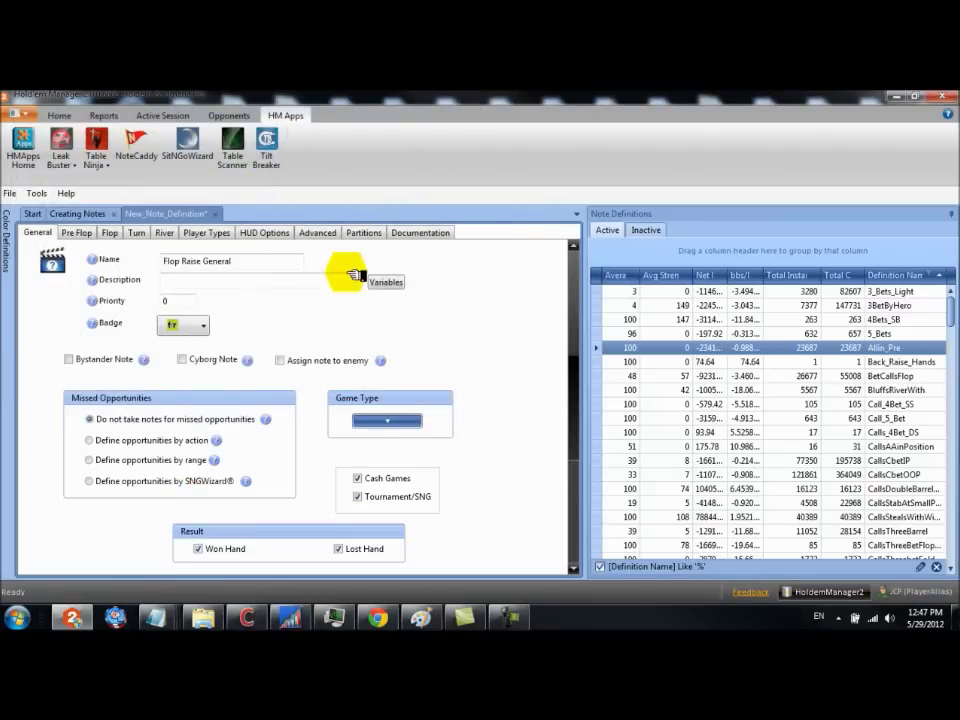
- Begin the description with "Player" and replace the spaces in the note's name with underscores, giving Flop_Raise_General
left_click(183, 278)
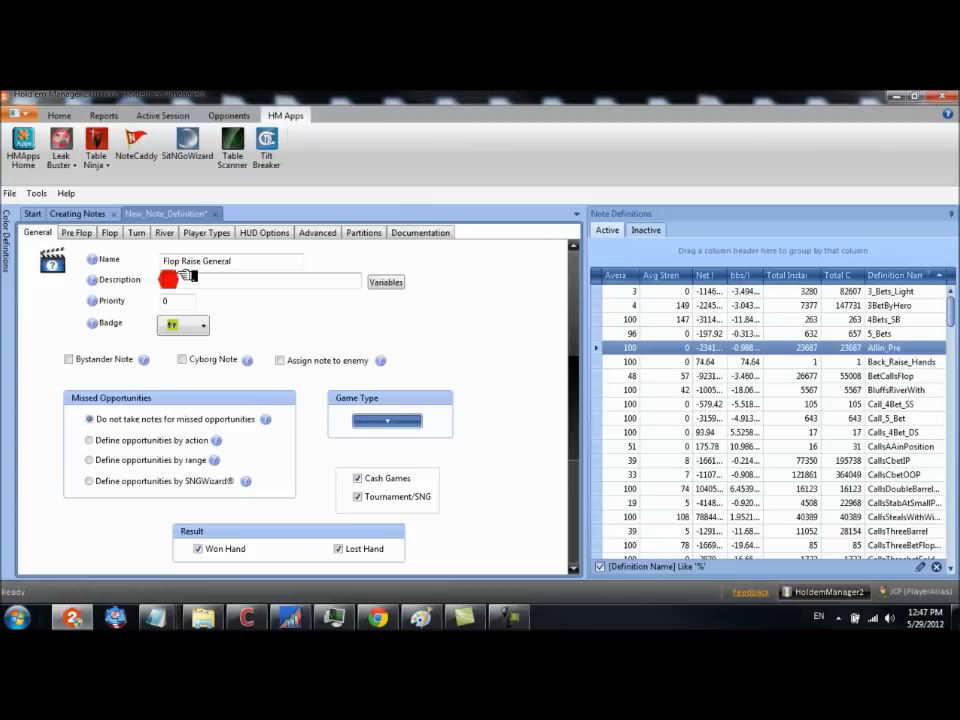
type("Player")
left_click(202, 260)
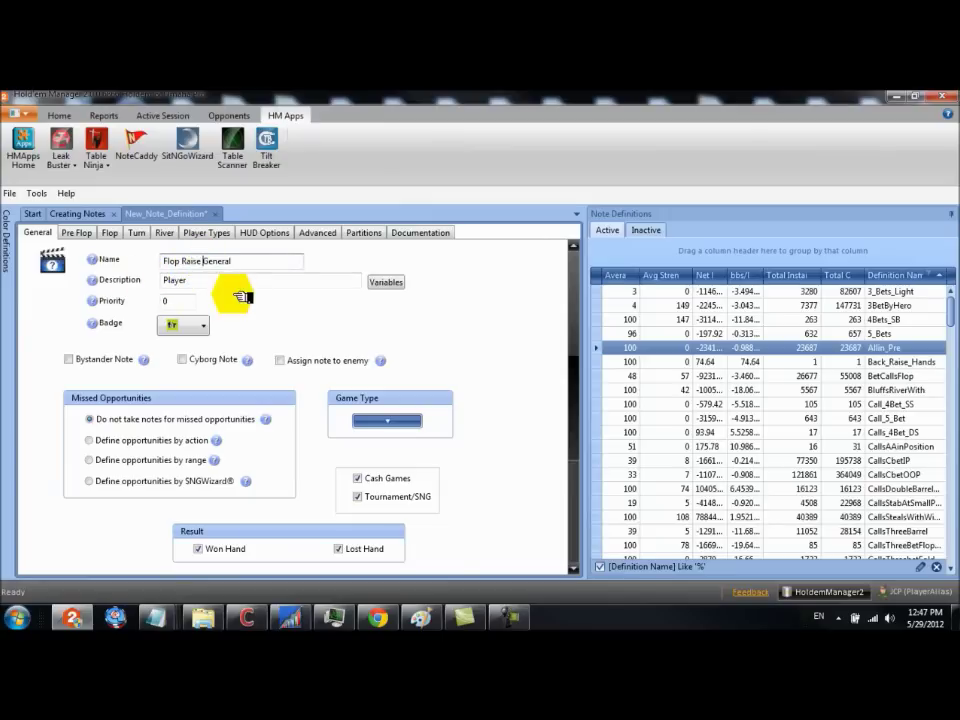
type("_")
key("Left")
key("Left")
key("Left")
key("Left")
key("Left")
key("BackSpace")
type("_")
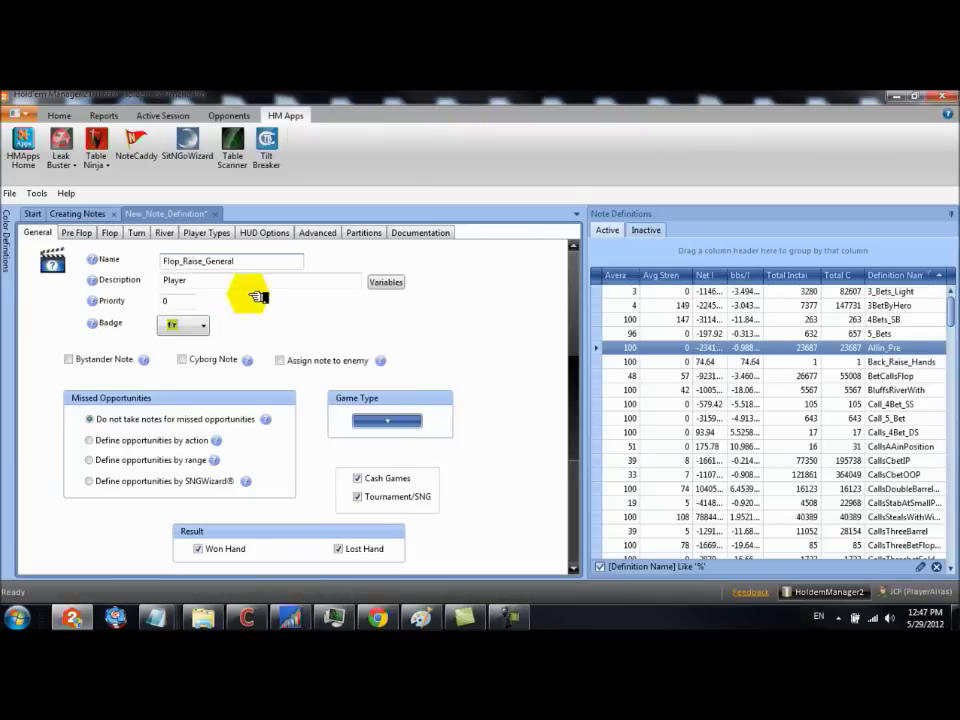
- Extend the note's description to read "Player Raises the Flop with"
left_click(208, 283)
type("Rai")
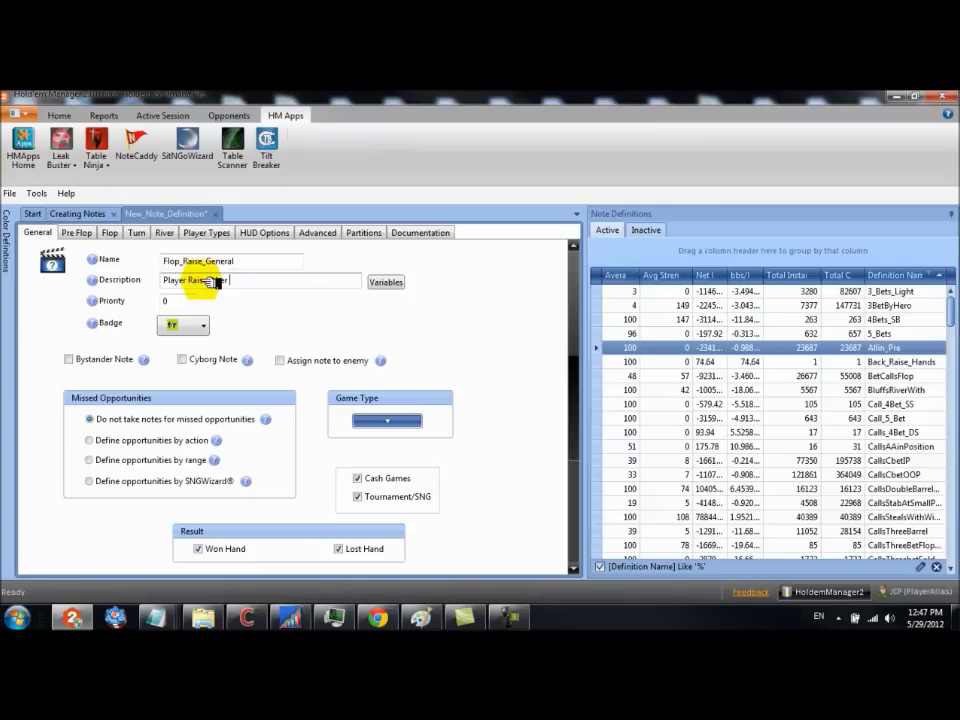
type("ses the Flop with")
- Show the list of description variables beside the form and copy $cards from it to the end of the description
left_click(388, 284)
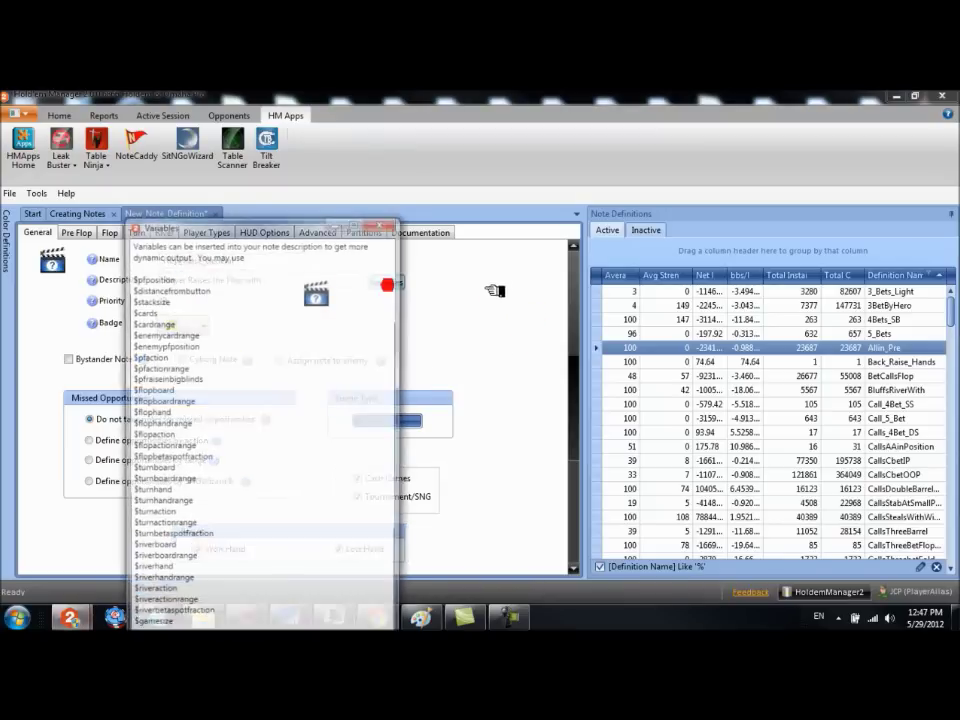
left_click_drag(321, 224, 958, 165)
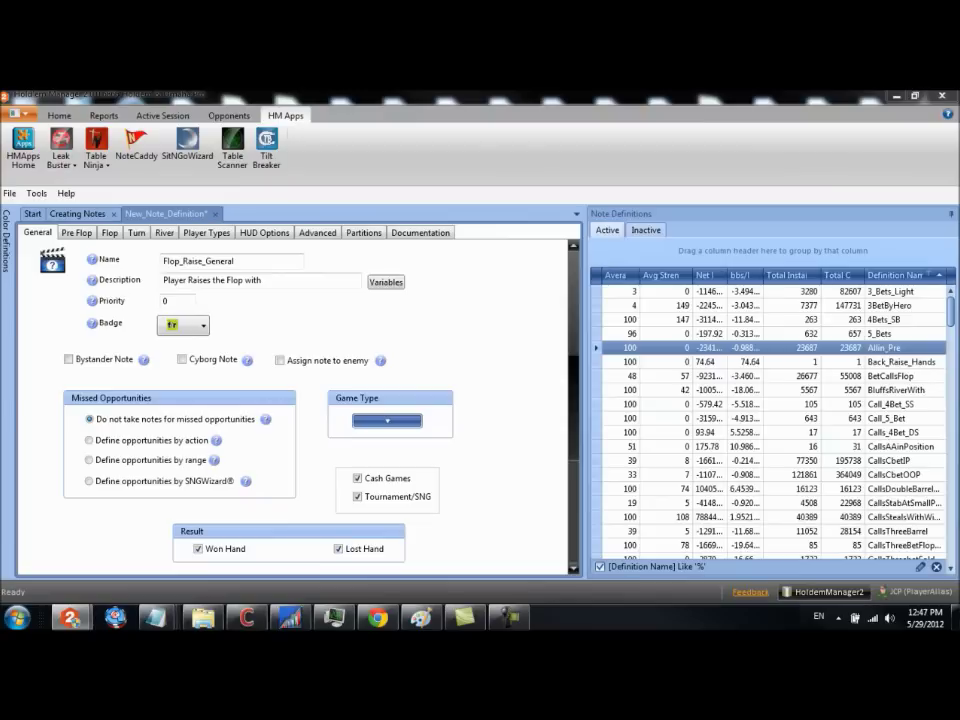
left_click_drag(958, 165, 681, 146)
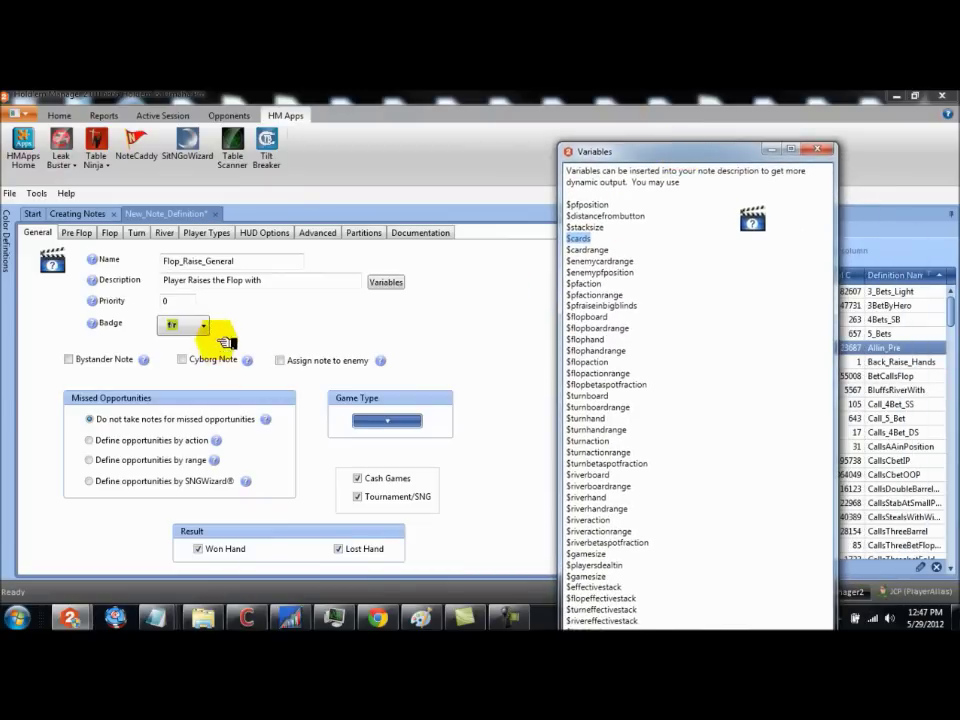
right_click(276, 280)
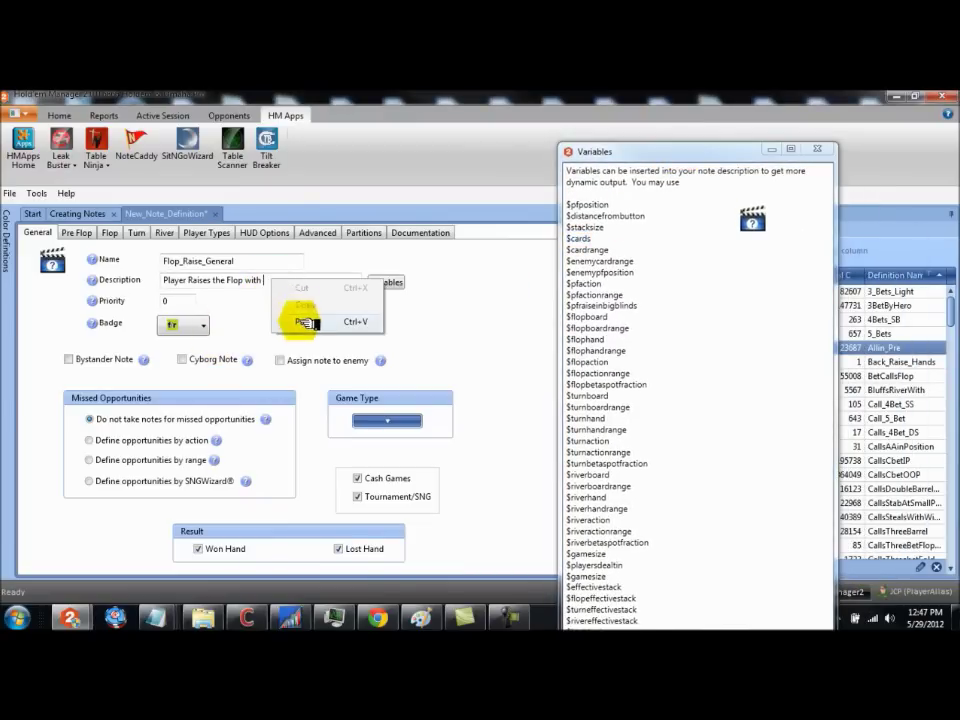
left_click(301, 321)
double_click(585, 240)
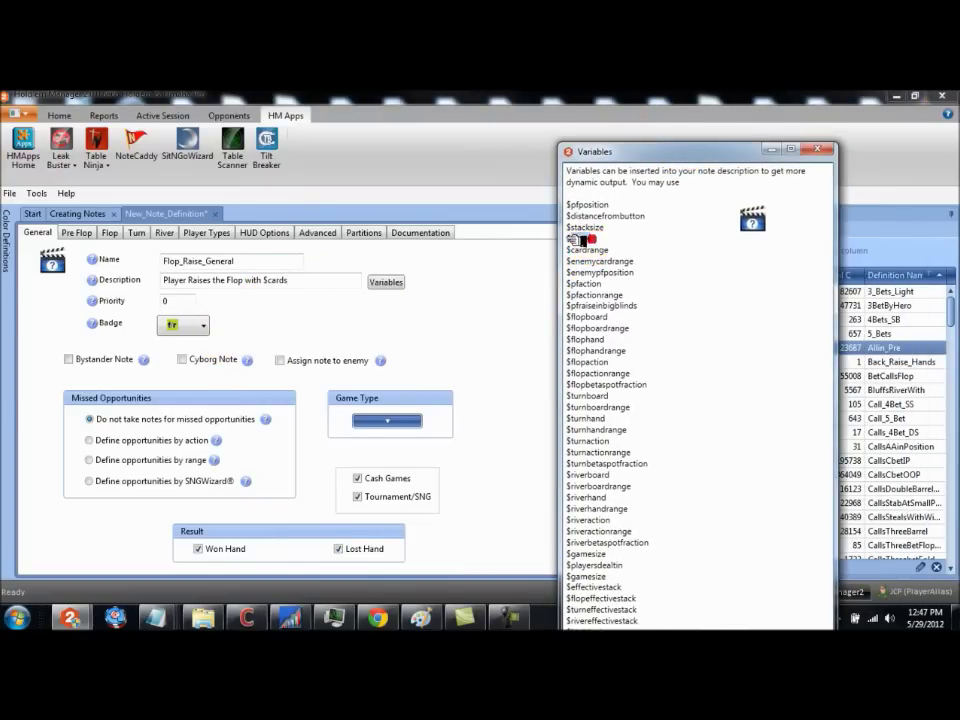
left_click(630, 213)
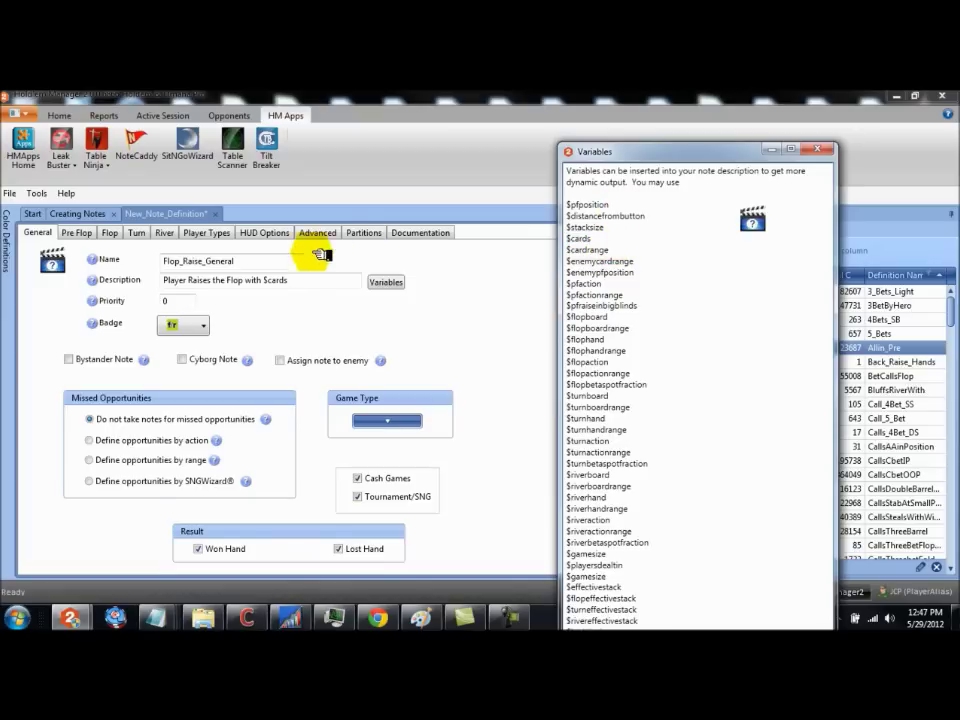
- Append "on a" to the description, followed by the $flopboard variable copied from the variables list
left_click(300, 280)
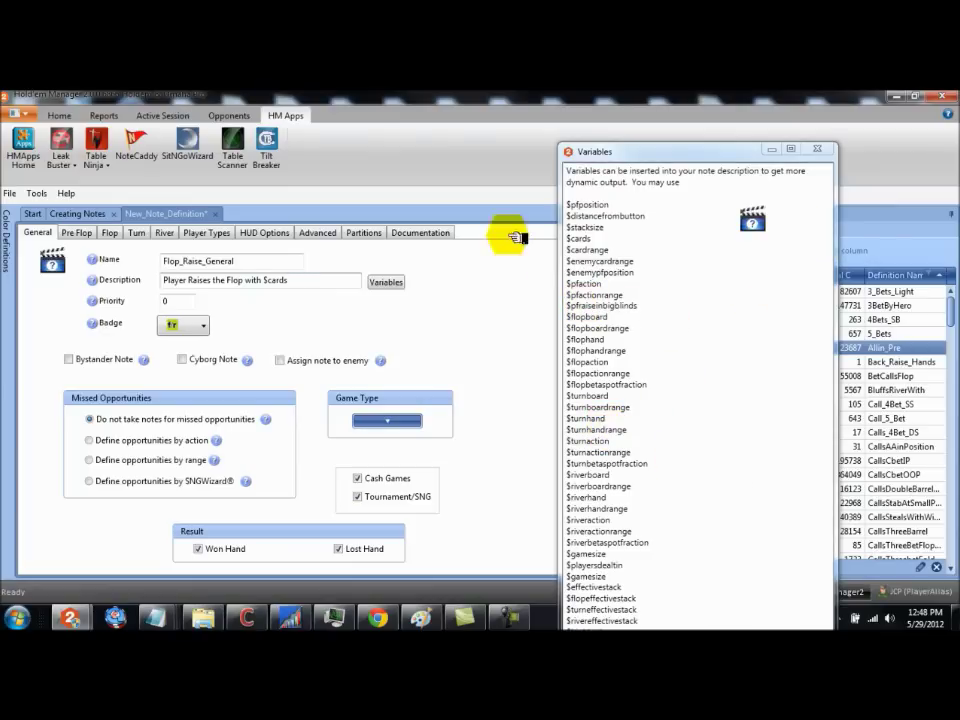
left_click(611, 316)
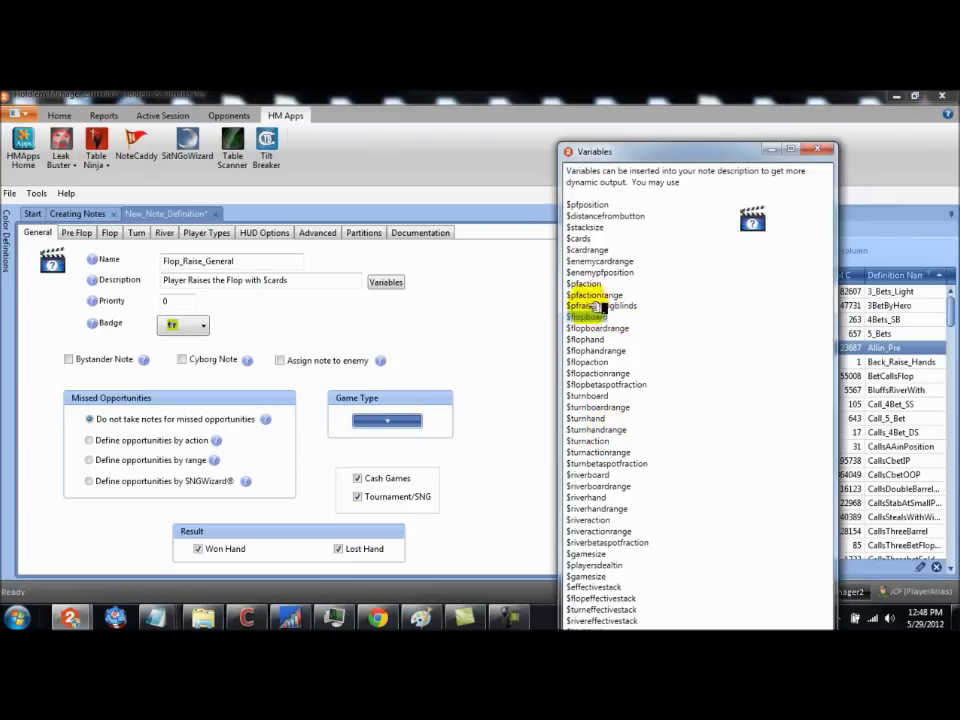
right_click(590, 316)
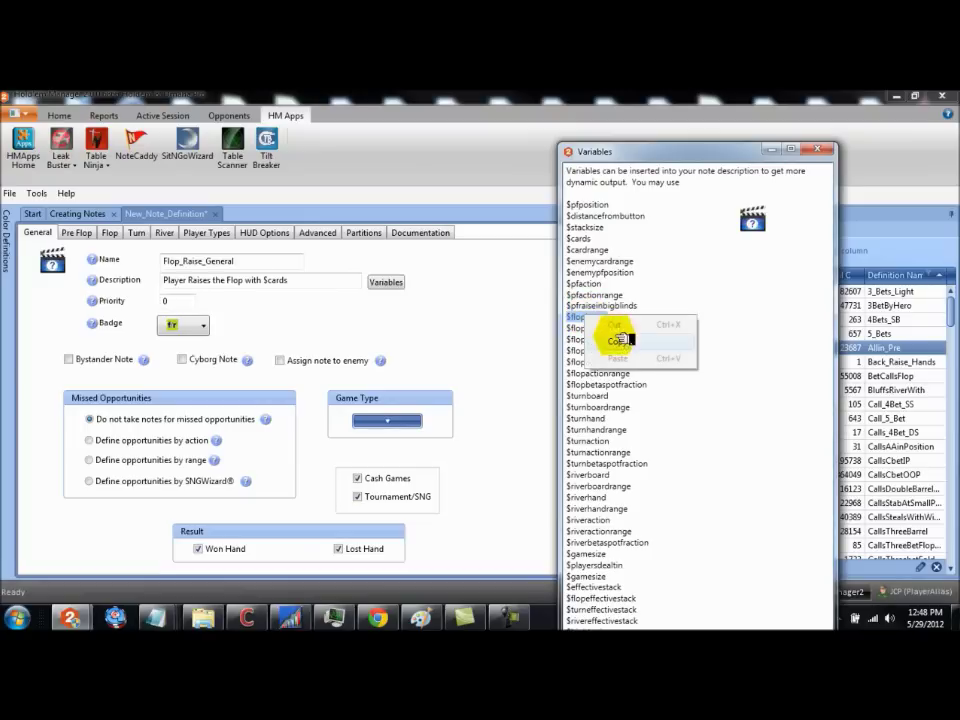
left_click(619, 340)
left_click(318, 278)
type("o")
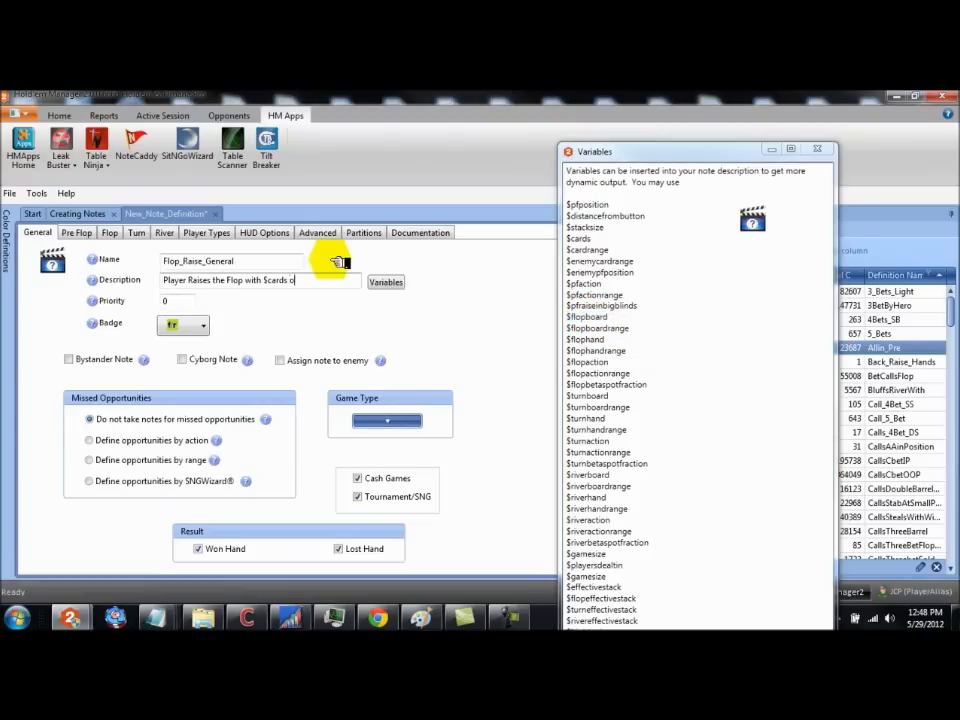
type("n a")
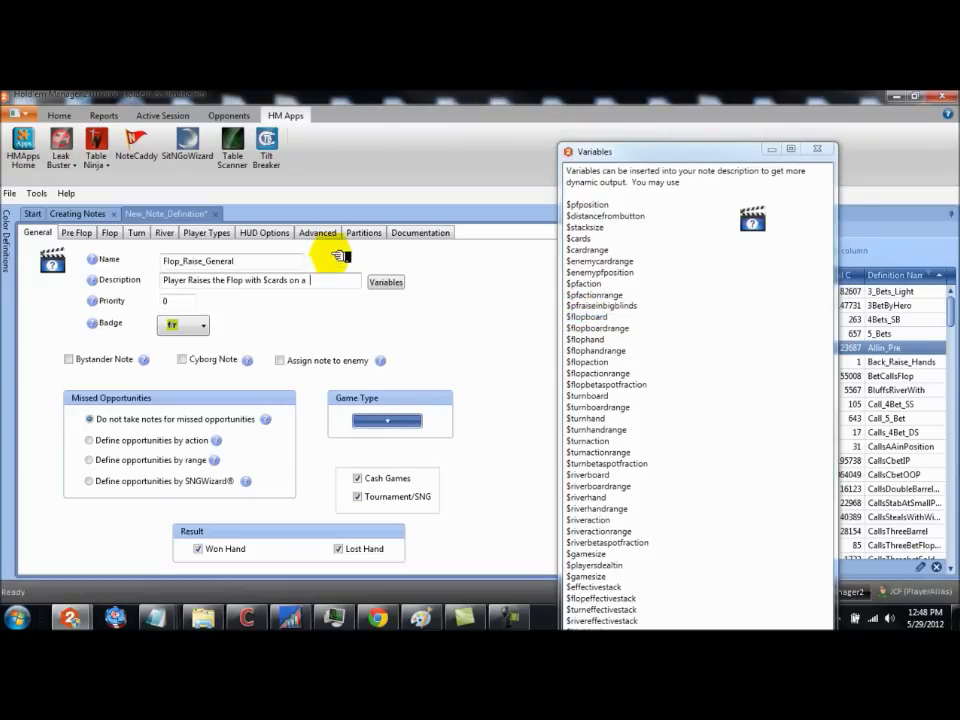
right_click(310, 281)
left_click(340, 325)
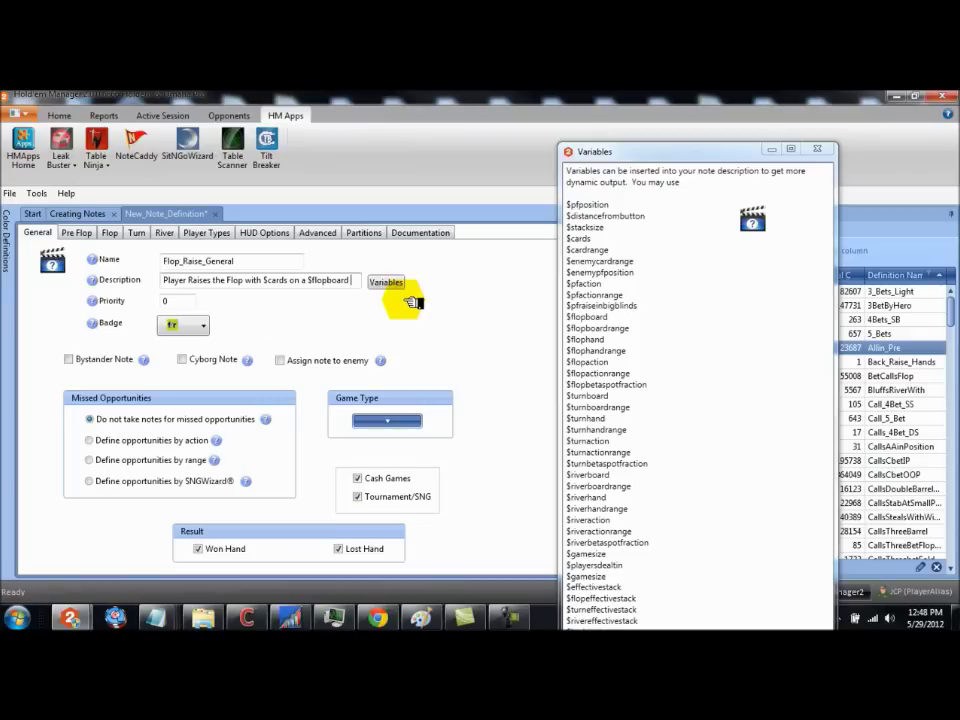
- Complete the description with "with stacks of" and the $flopeffectivestack variable copied from the list, leaving no trailing space
type("with")
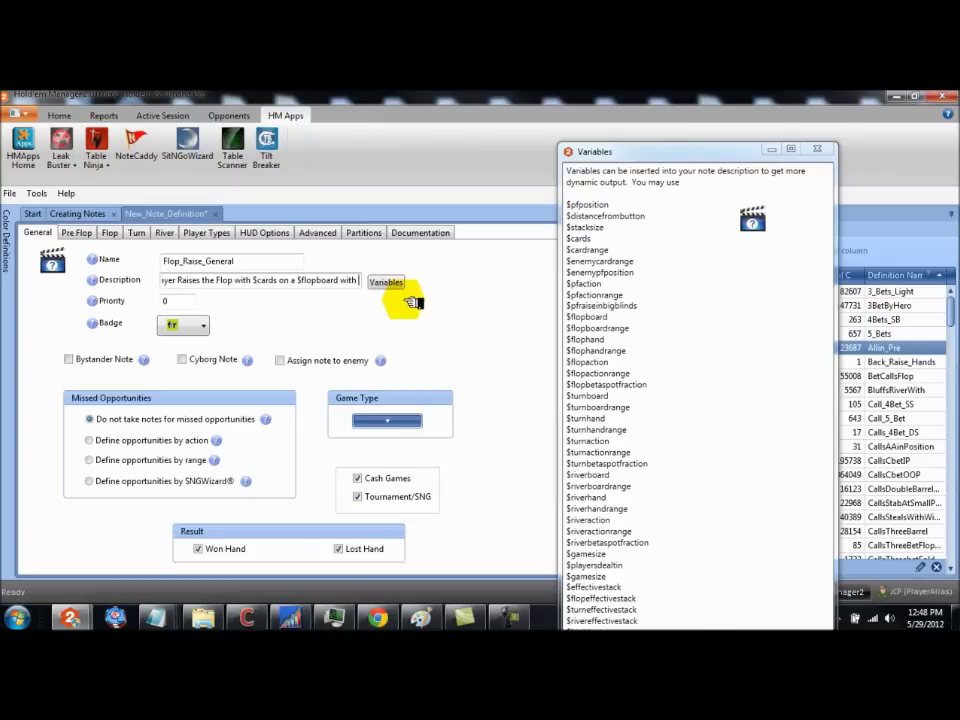
type(" stacks")
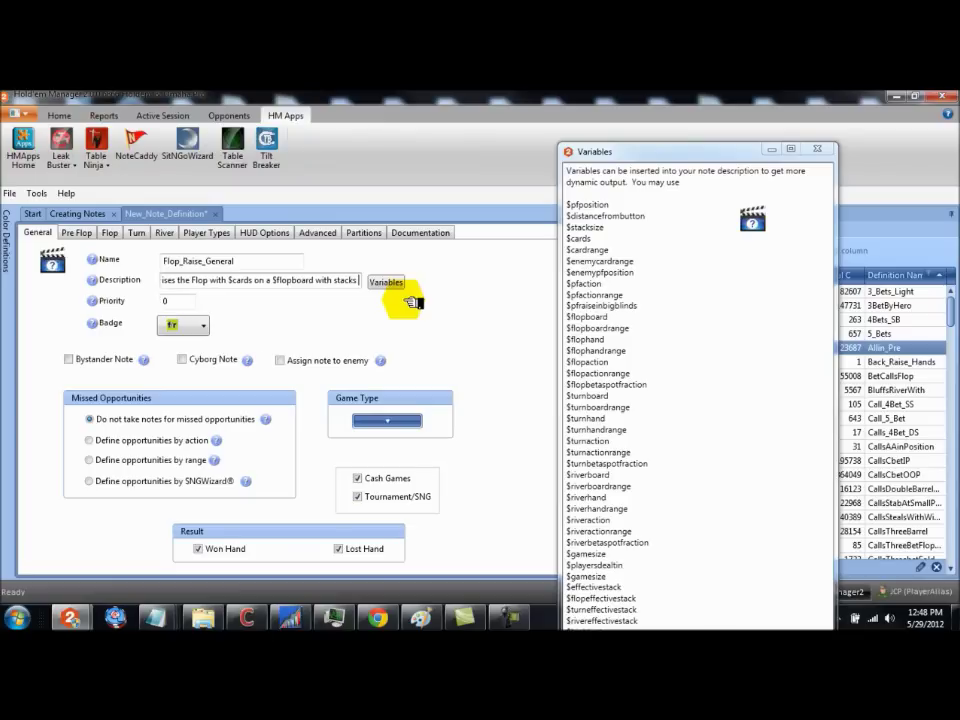
type(" of")
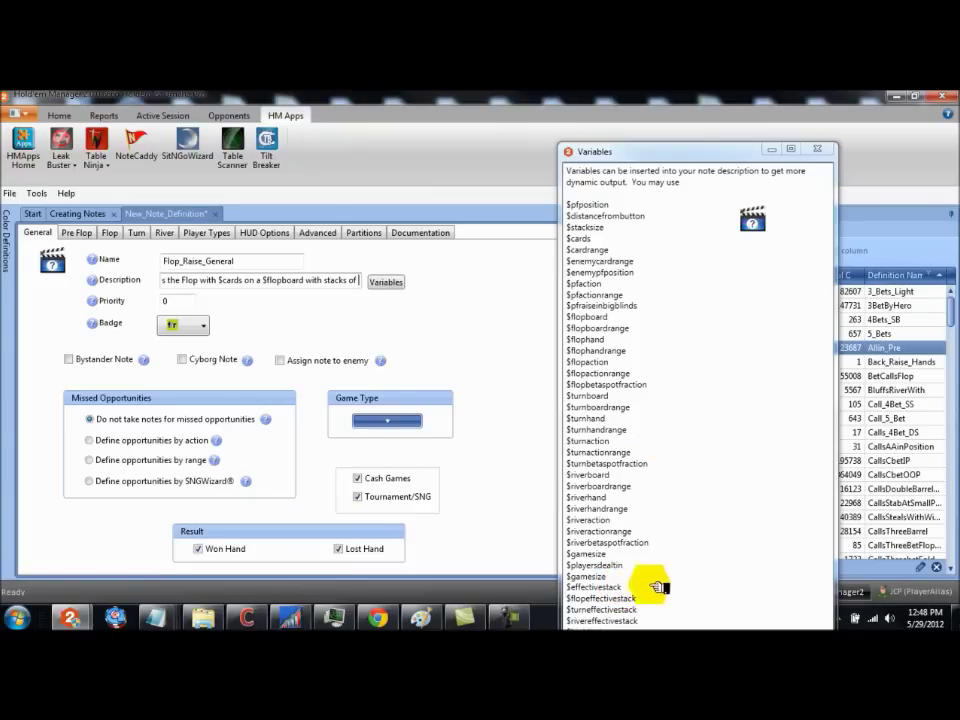
left_click(615, 587)
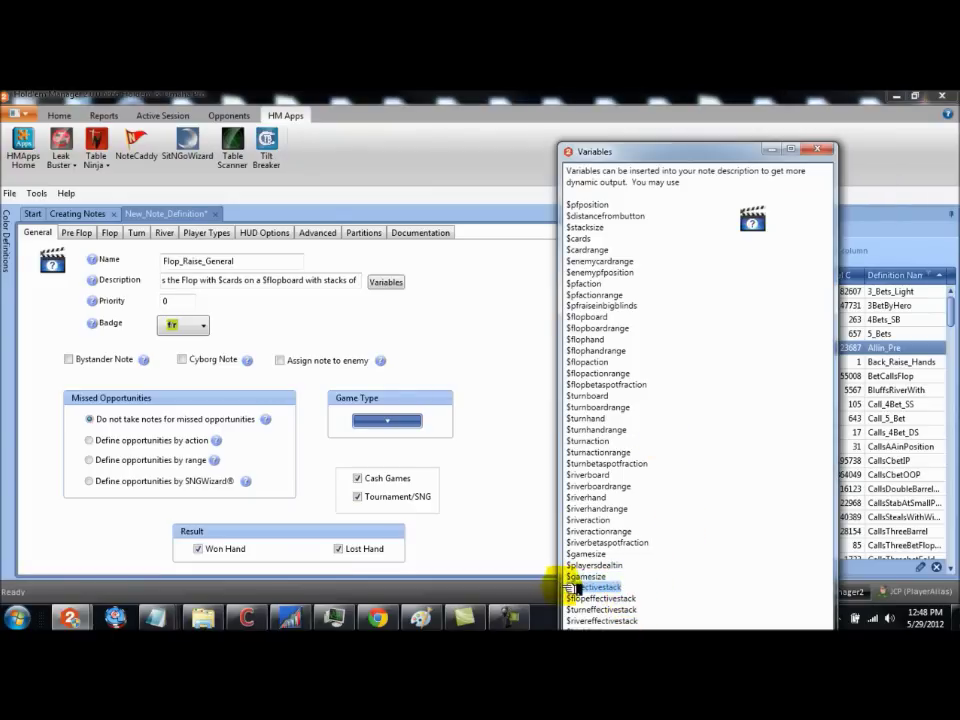
left_click(636, 599)
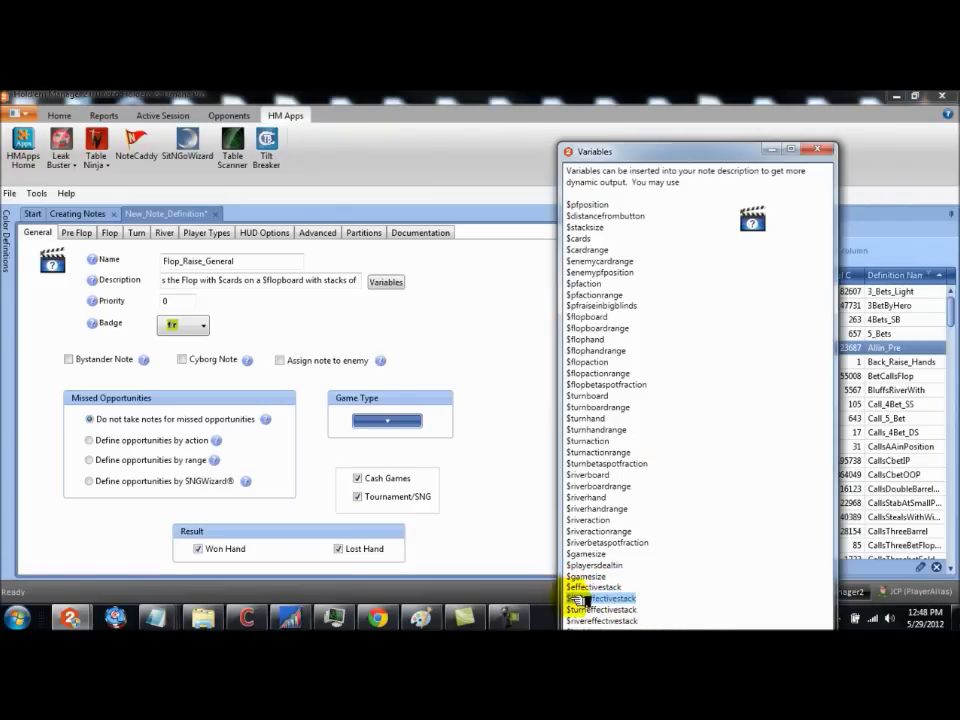
right_click(575, 600)
left_click(613, 564)
left_click(345, 281)
type("ks of")
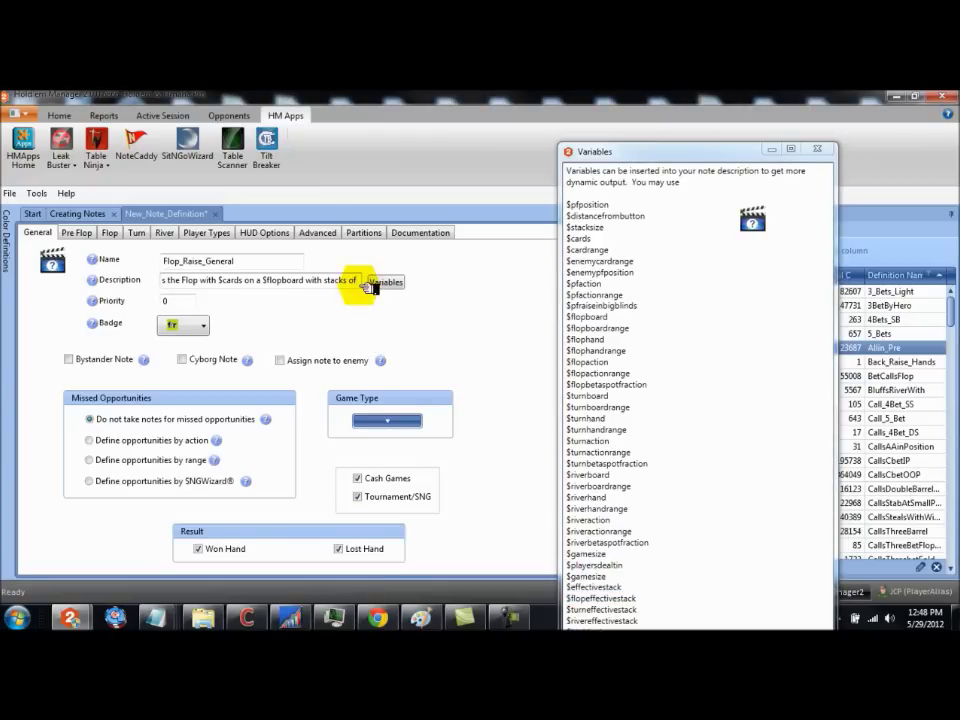
right_click(365, 283)
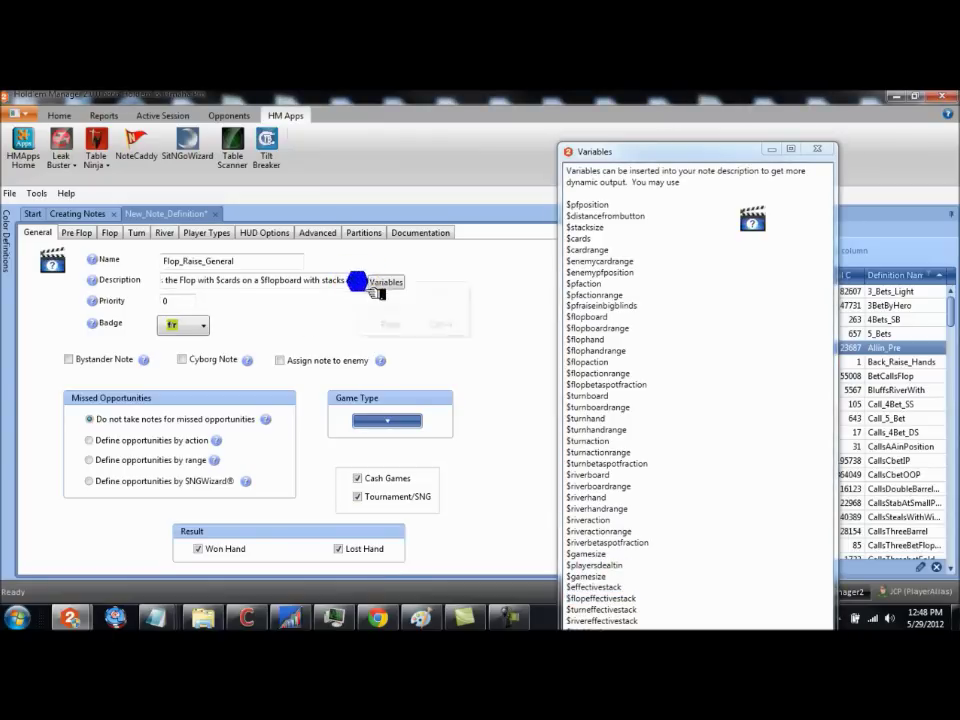
left_click(386, 321)
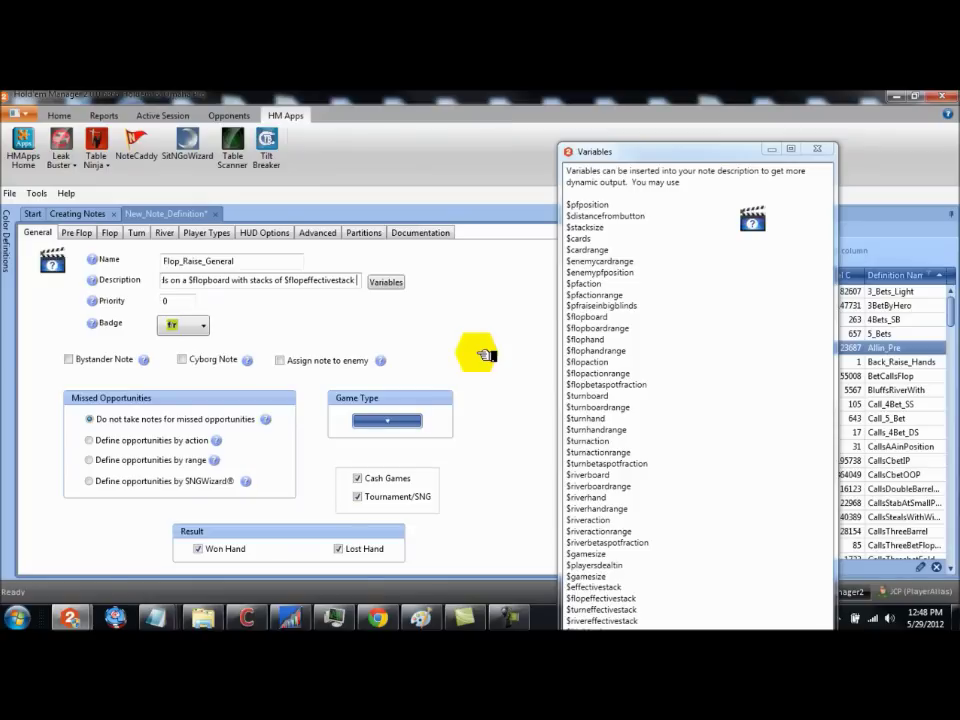
key("BackSpace")
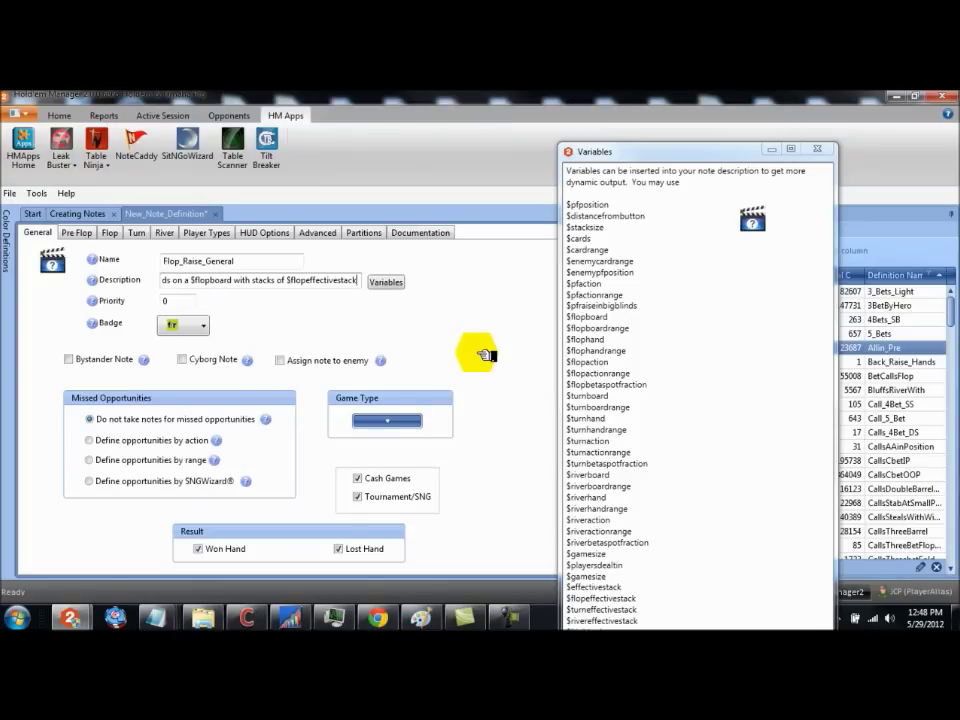
- Copy the $cardrange variable from the variables list to the end of the note's description
left_click(596, 249)
double_click(597, 249)
right_click(598, 252)
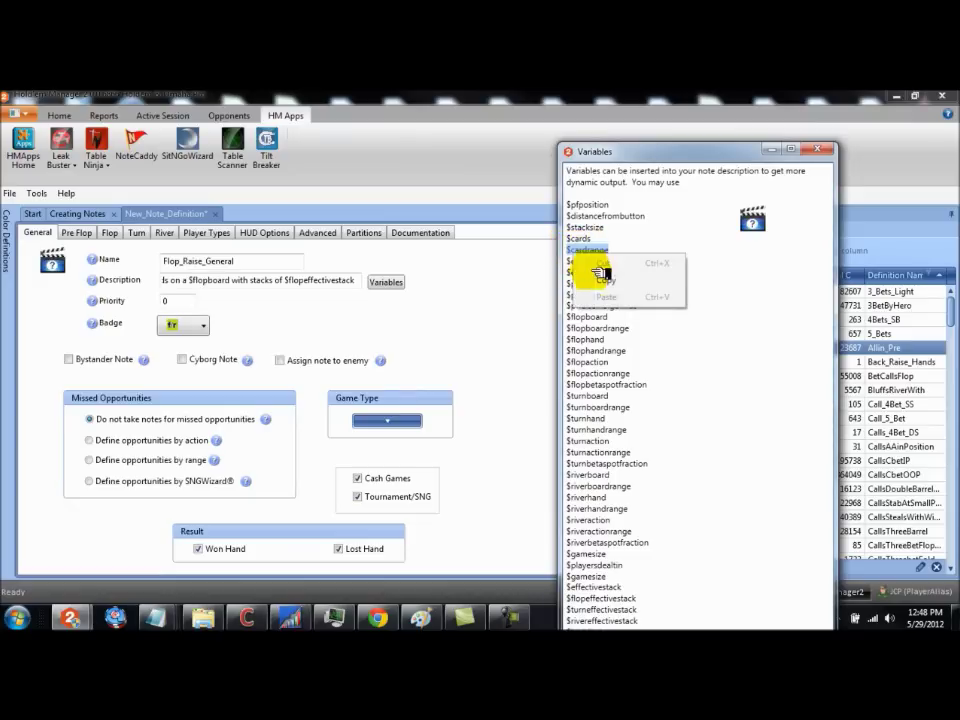
left_click(603, 272)
left_click(360, 280)
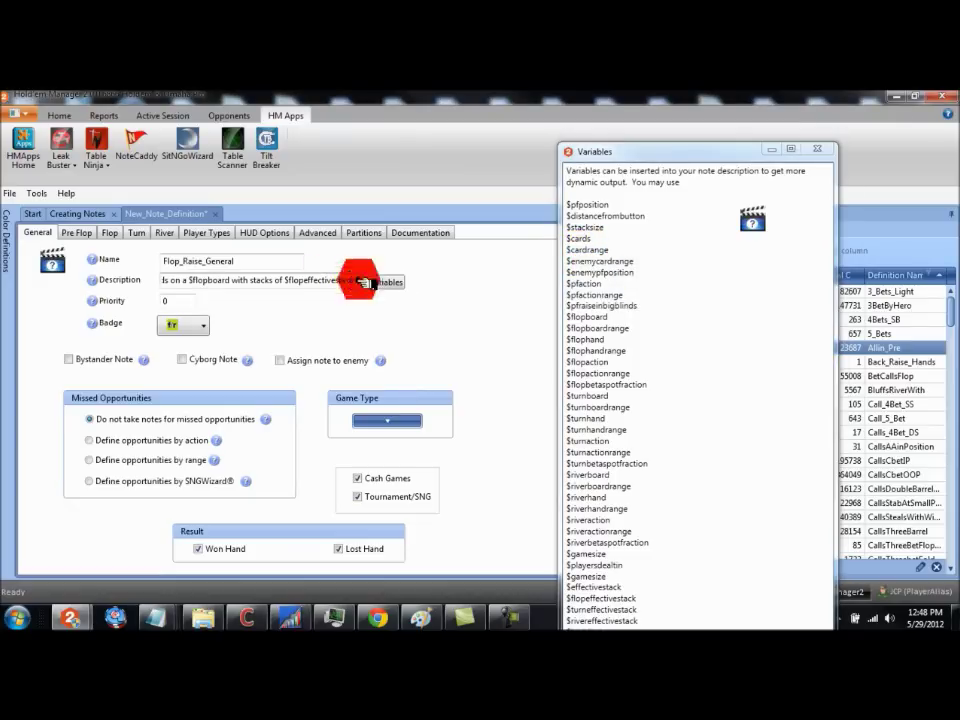
right_click(360, 280)
left_click(390, 318)
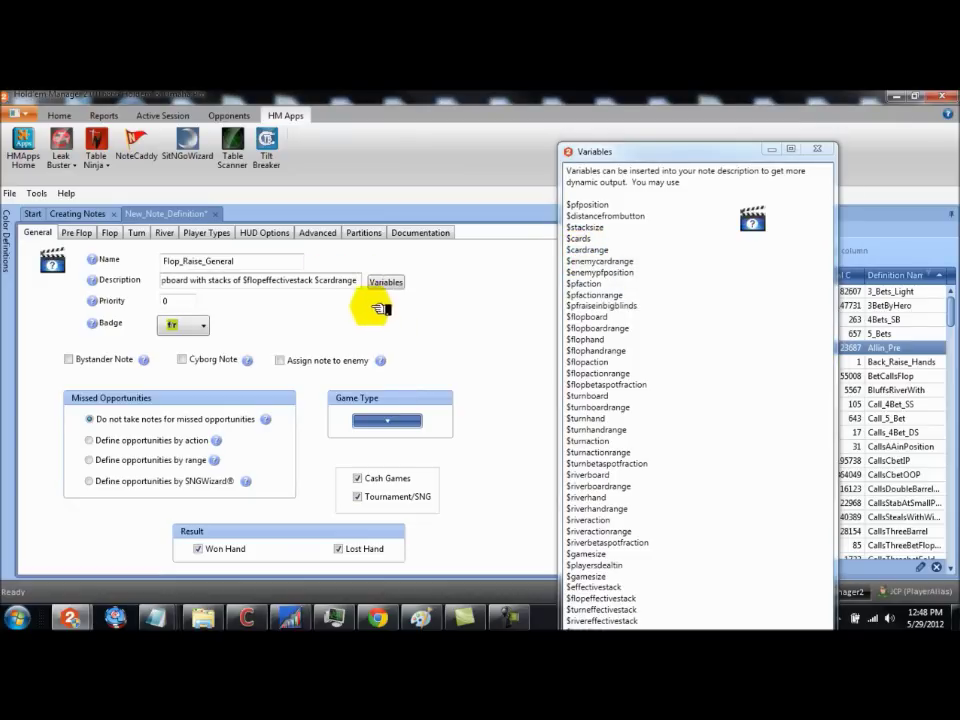
- Copy the whole description text of the note and dismiss the variables list
left_click_drag(360, 280, 170, 284)
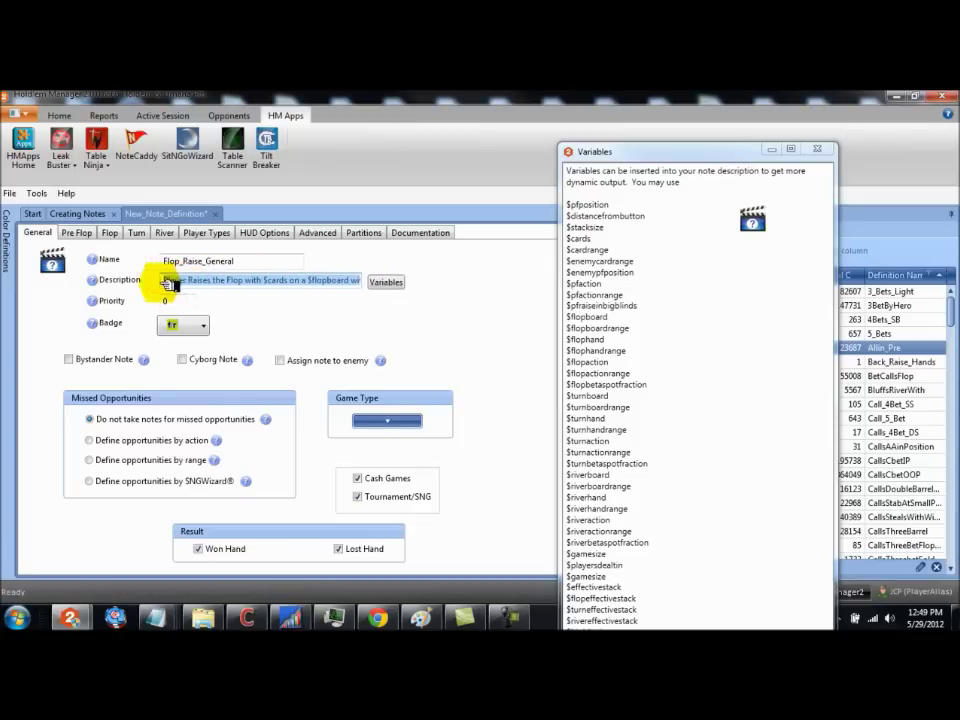
right_click(206, 283)
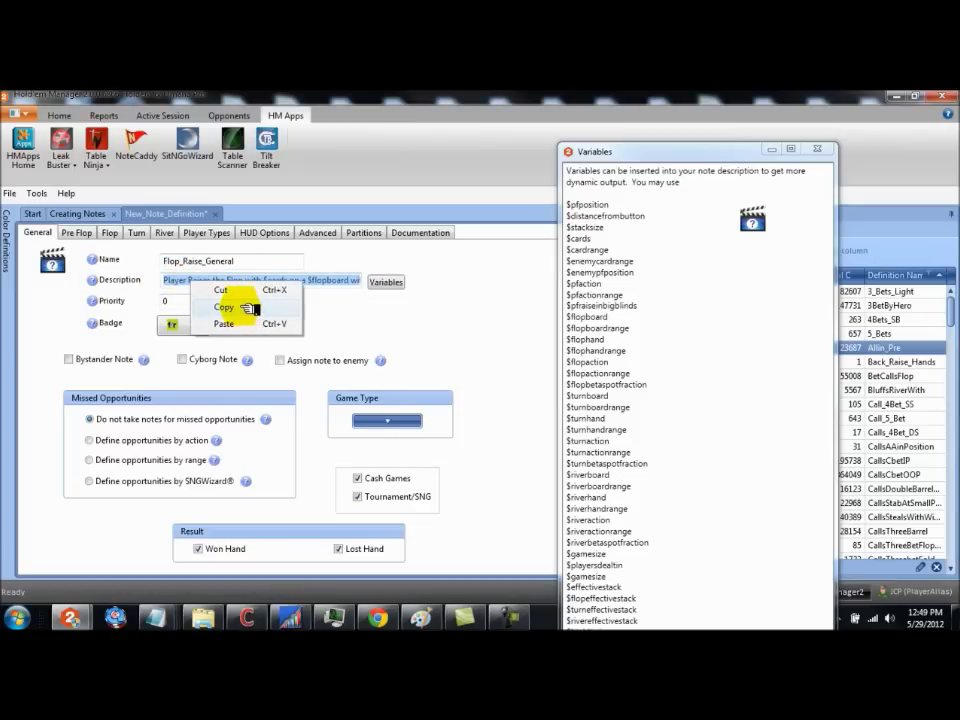
left_click(247, 308)
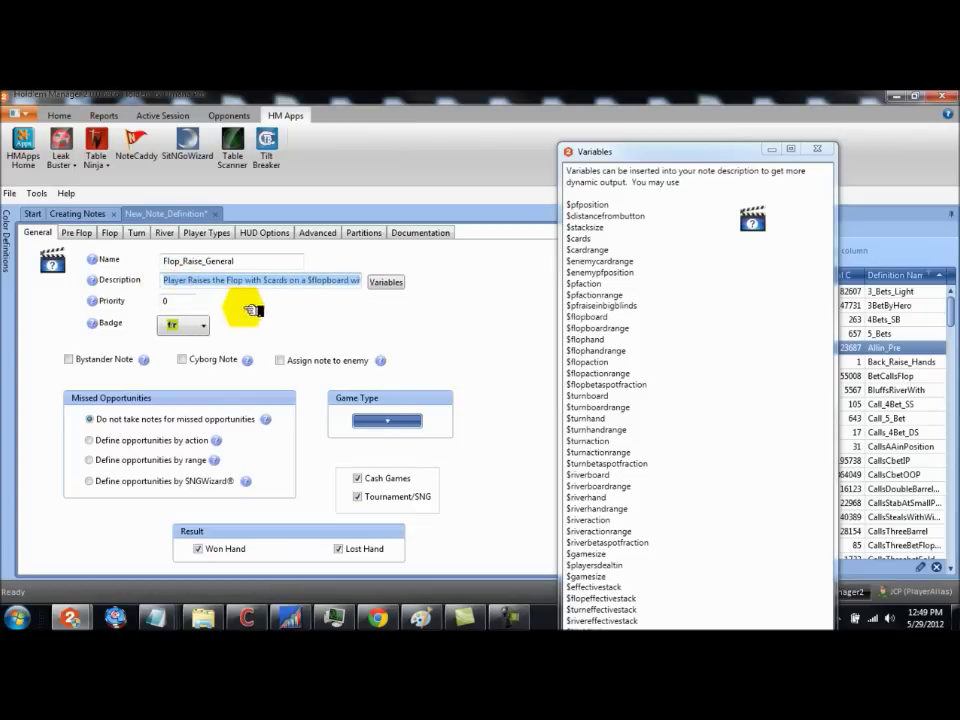
left_click(781, 417)
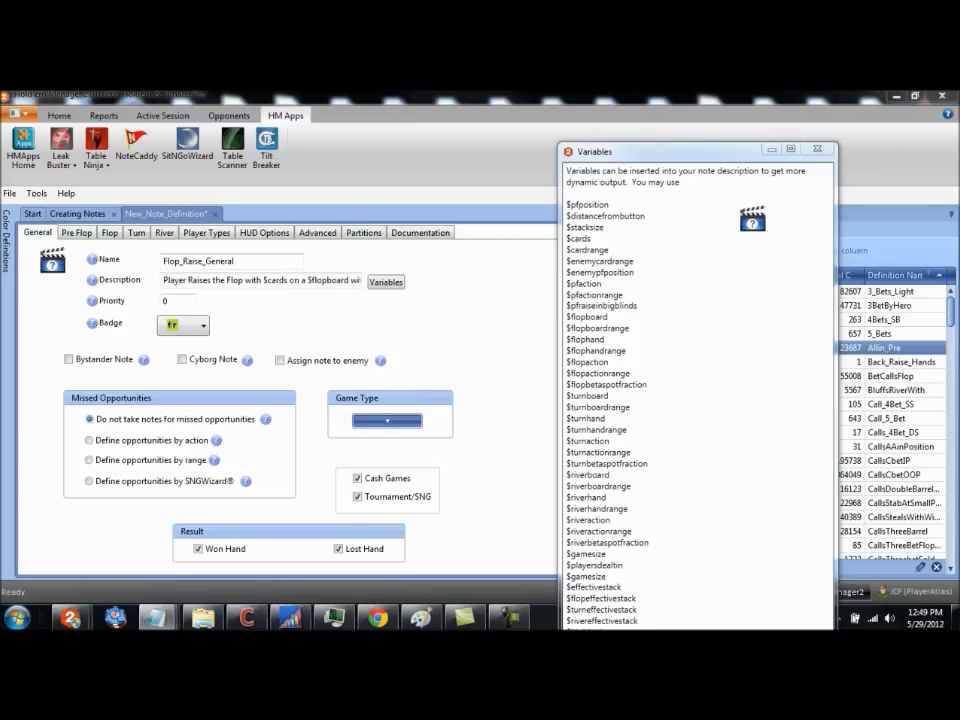
left_click(503, 101)
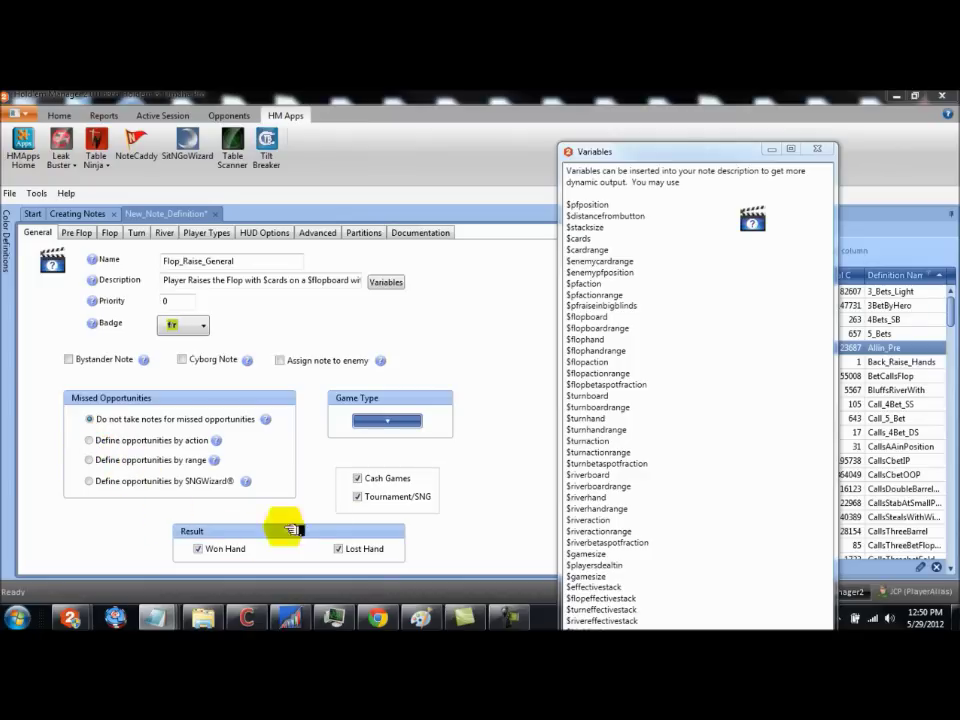
left_click(615, 154)
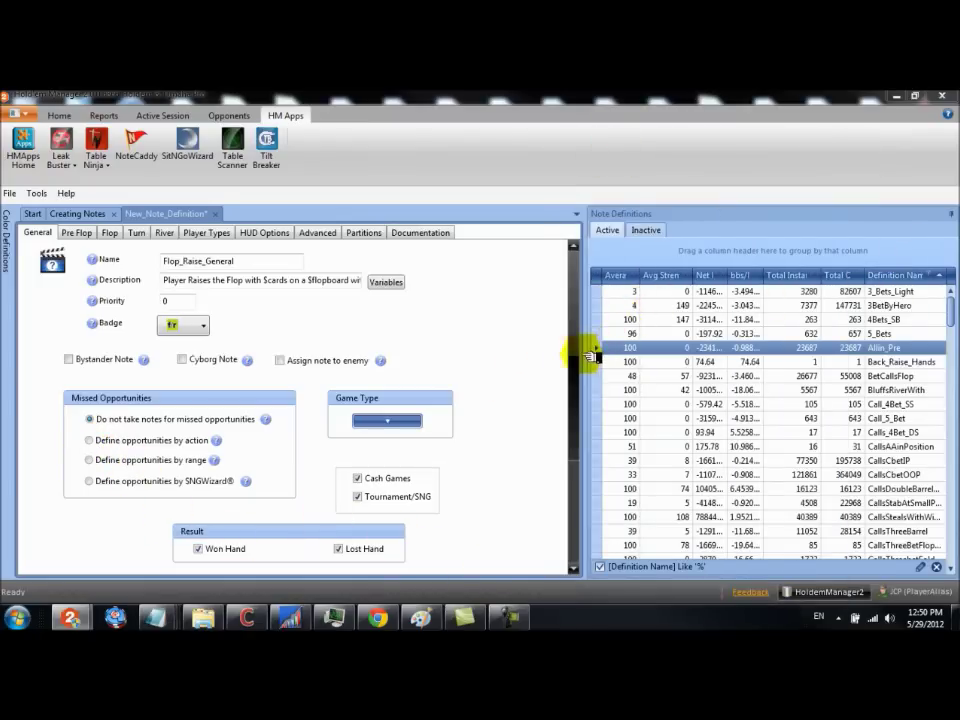
- In the note's flop actions, enable the requirement that all actions performed must be selected
left_click_drag(575, 355, 540, 272)
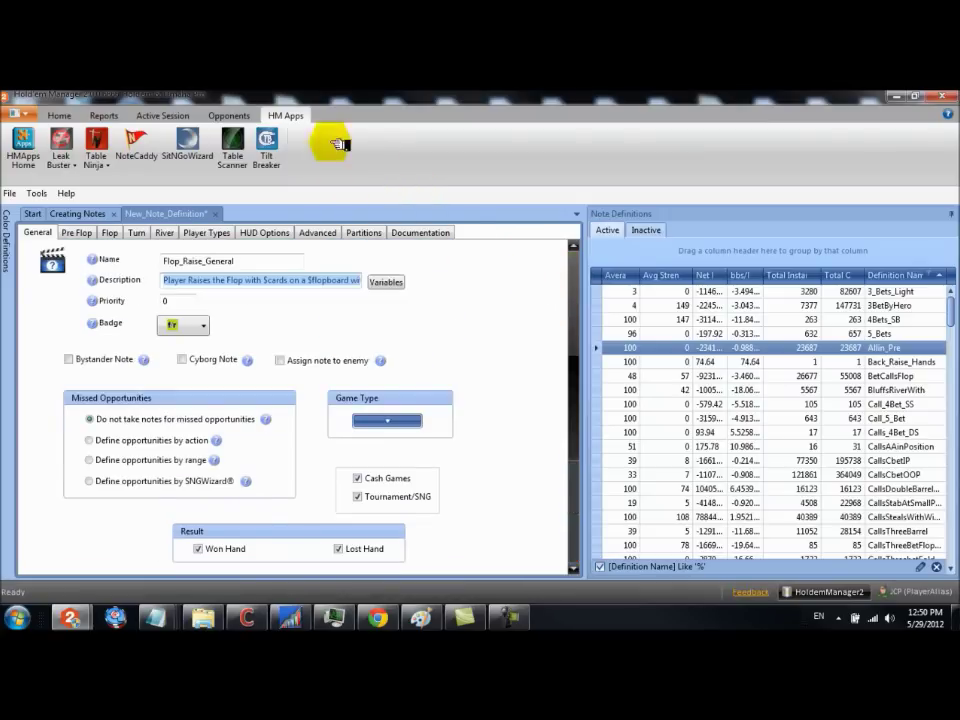
left_click(76, 234)
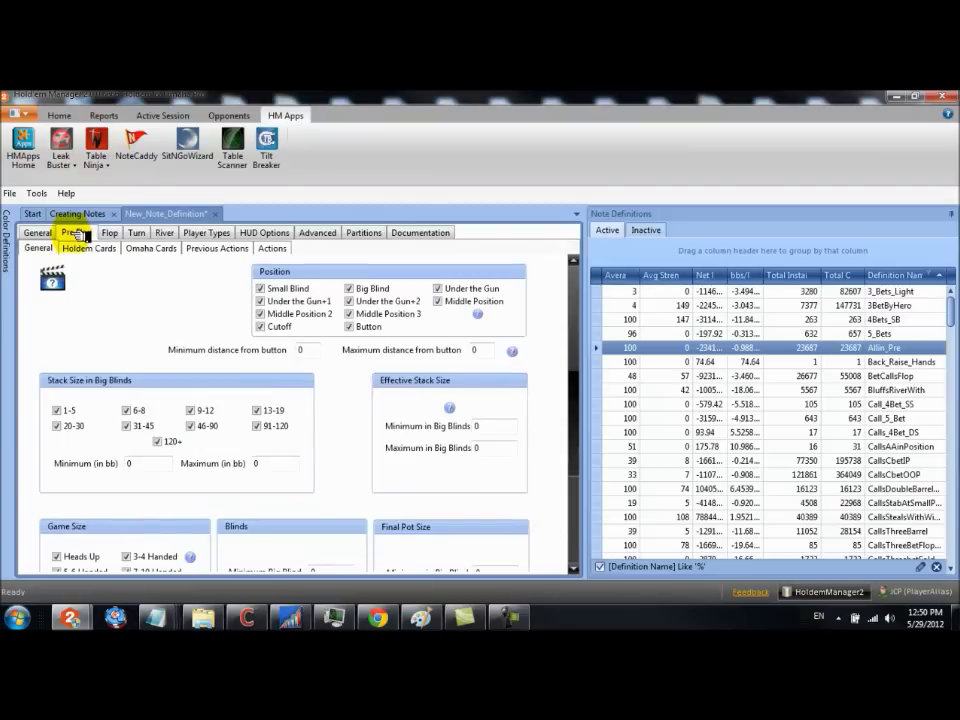
left_click_drag(575, 330, 561, 294)
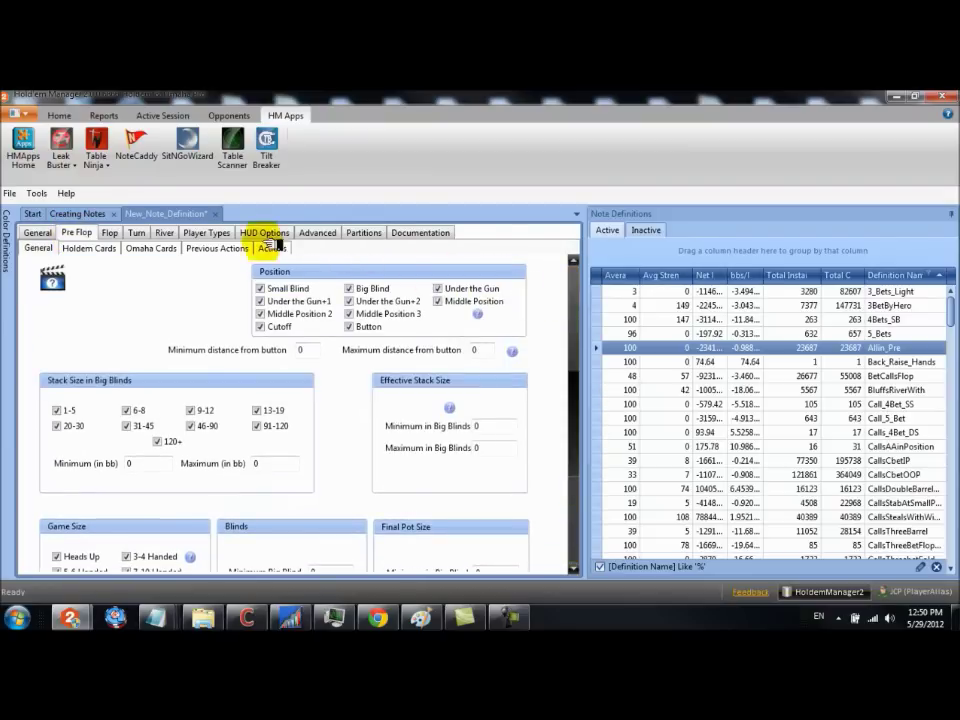
left_click(113, 232)
mouse_move(576, 296)
left_mouse_down()
mouse_move(590, 388)
mouse_move(583, 437)
mouse_move(580, 289)
left_mouse_up()
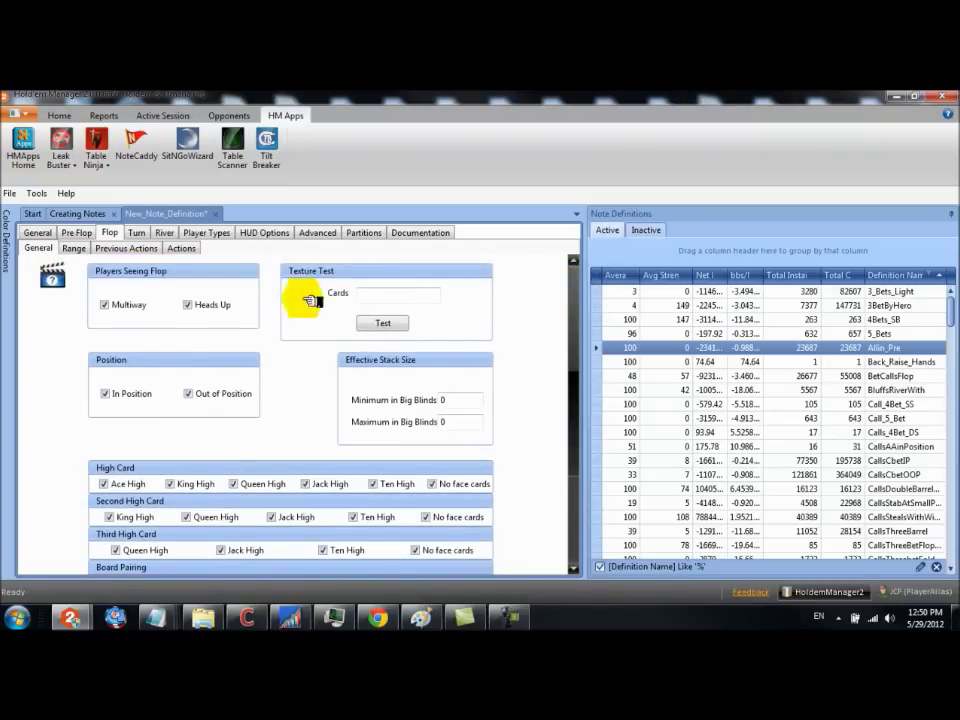
left_click(184, 249)
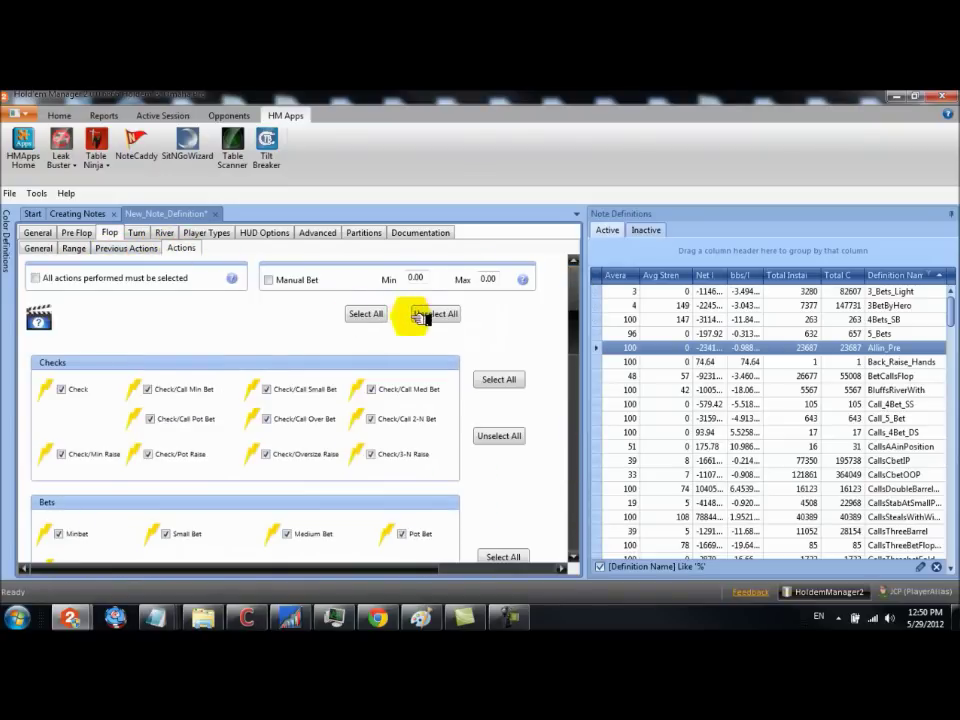
left_click_drag(578, 310, 578, 326)
scroll(578, 322, "up", 2)
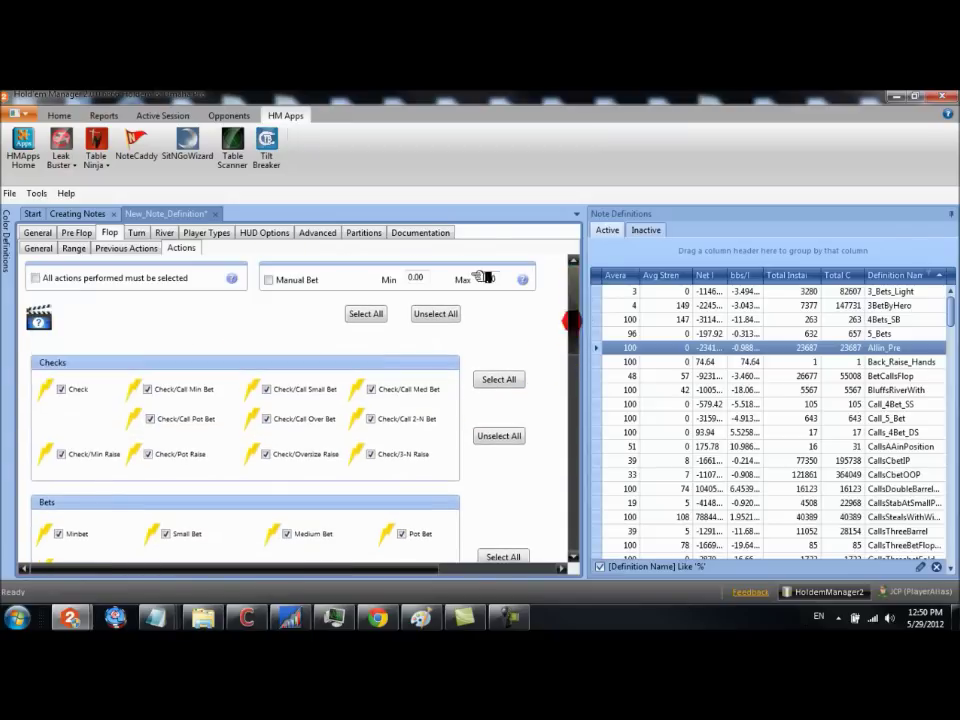
left_click(36, 278)
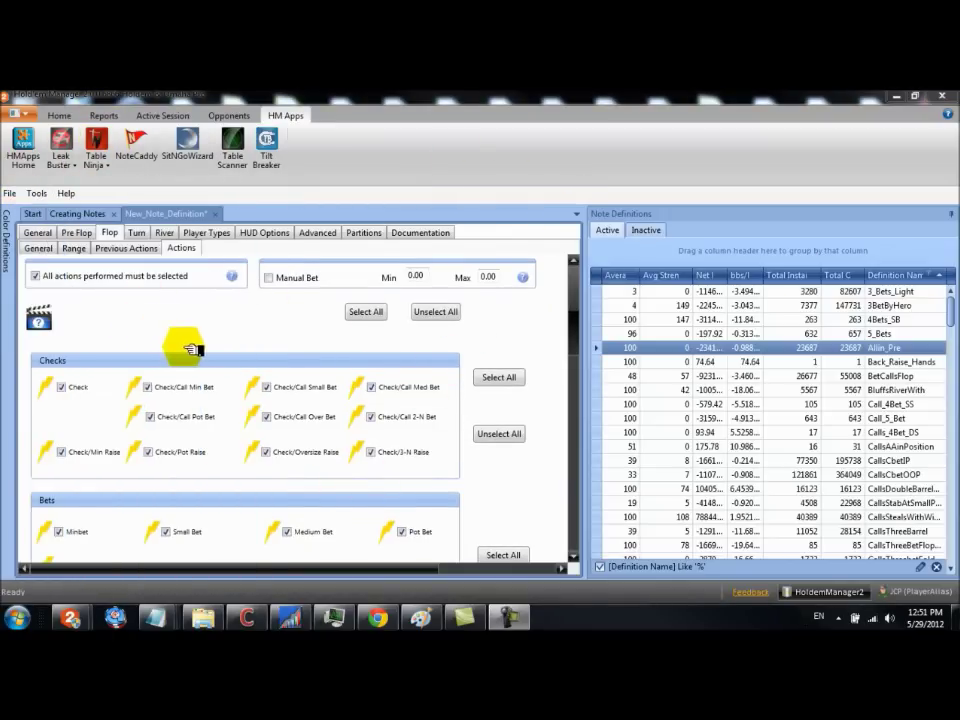
- Describe a previous flop action as FlopBet and require that it was not performed by the note recipient
left_click(129, 249)
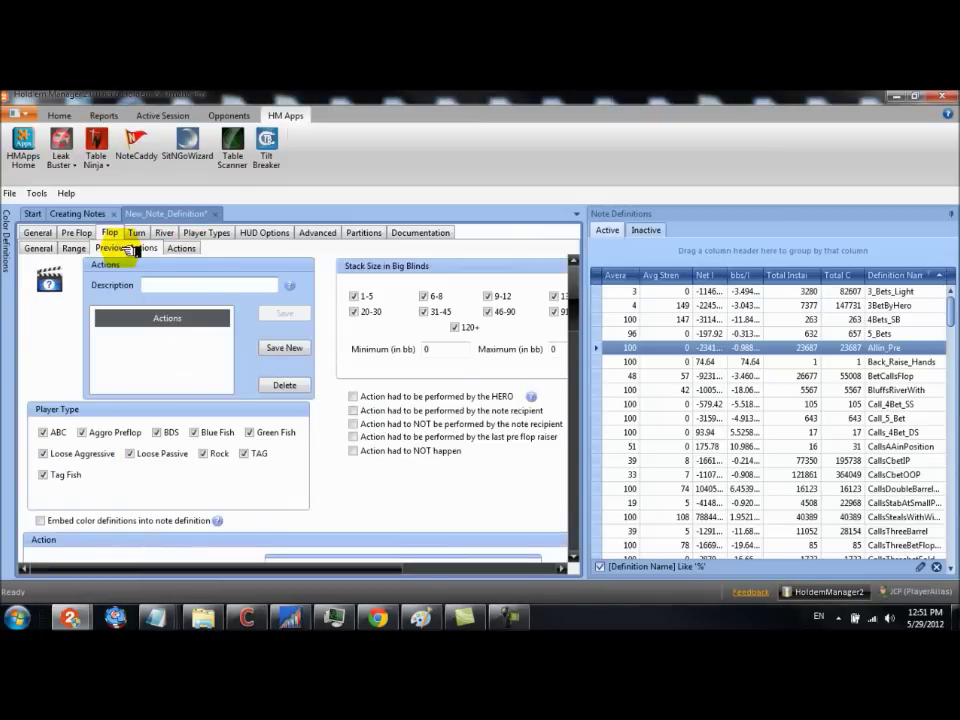
left_click(176, 284)
type("Bet")
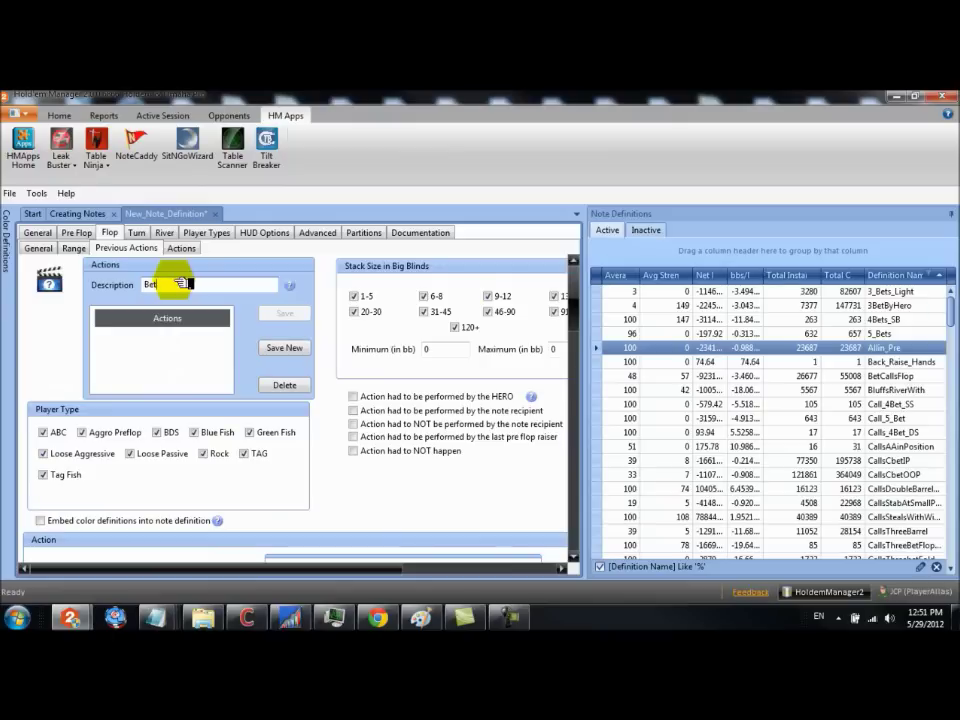
key("Home")
type("Flop")
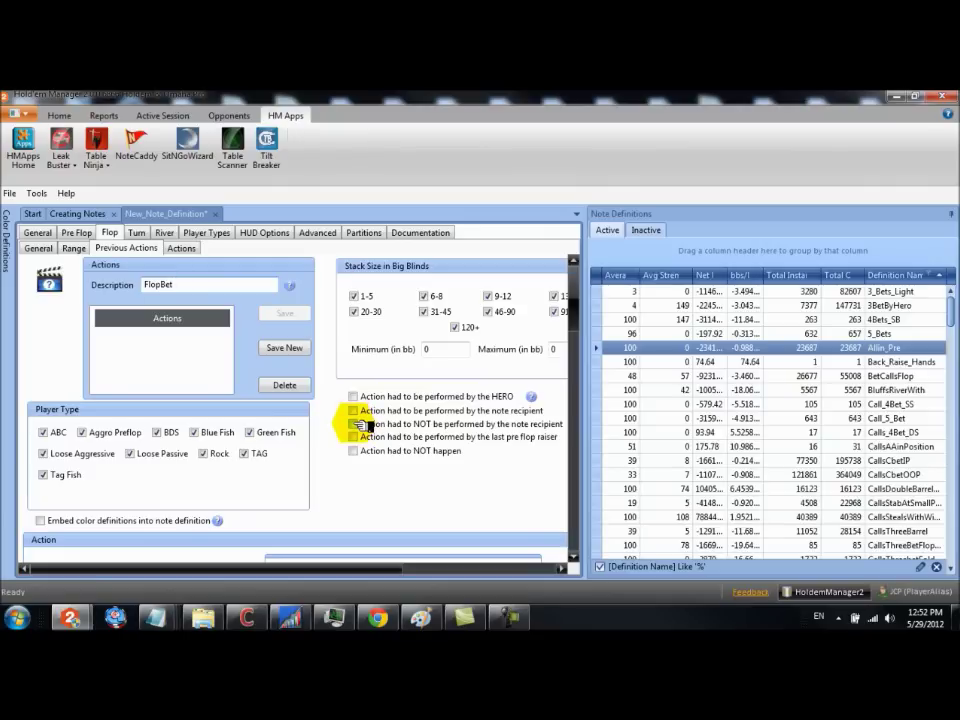
left_click(356, 424)
- Deselect all check, bet, call and raise options for the FlopBet previous action
left_click_drag(582, 312, 583, 242)
left_click_drag(598, 312, 596, 375)
left_click(506, 426)
left_click(447, 304)
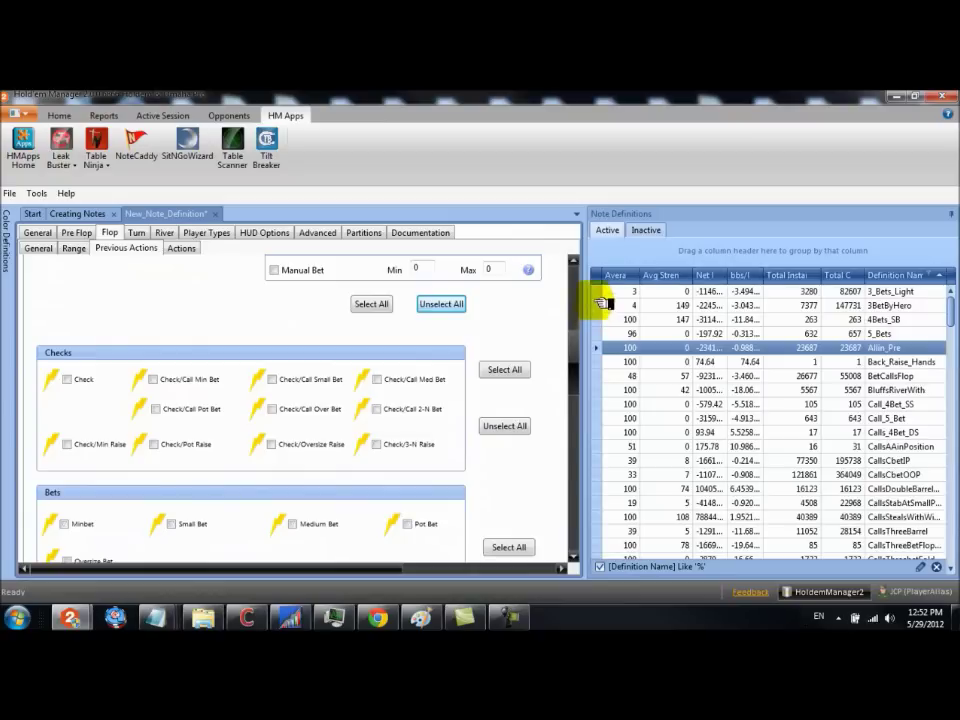
- Select Minbet, Small Bet, Medium Bet, Pot Bet and Oversize Bet as the bets allowed for FlopBet
left_click_drag(574, 336, 576, 371)
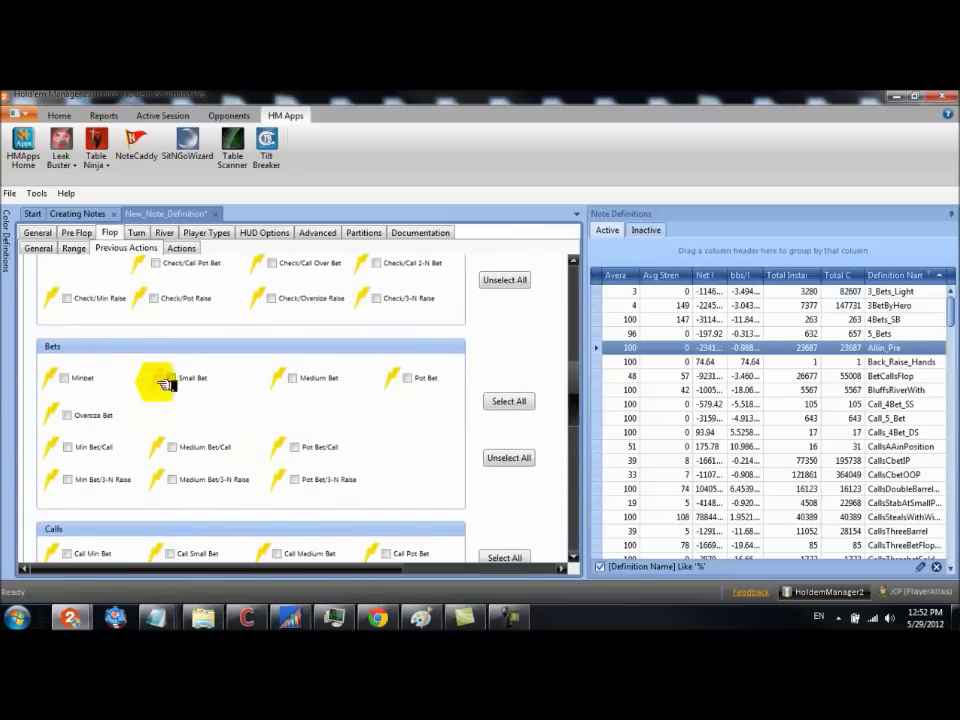
left_click(64, 378)
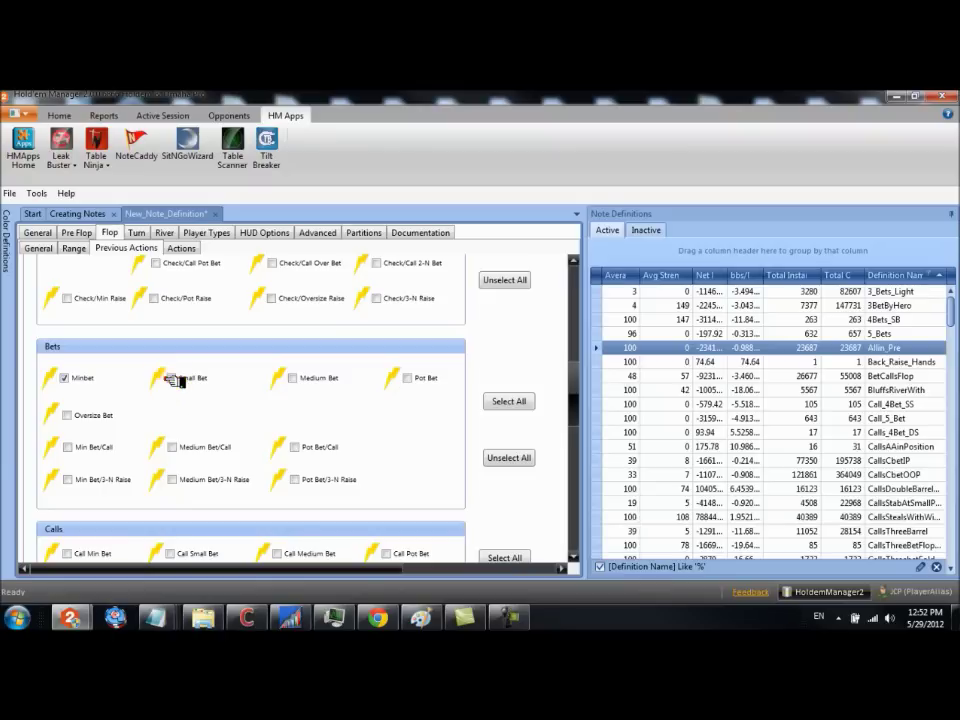
left_click(286, 381)
left_click(166, 379)
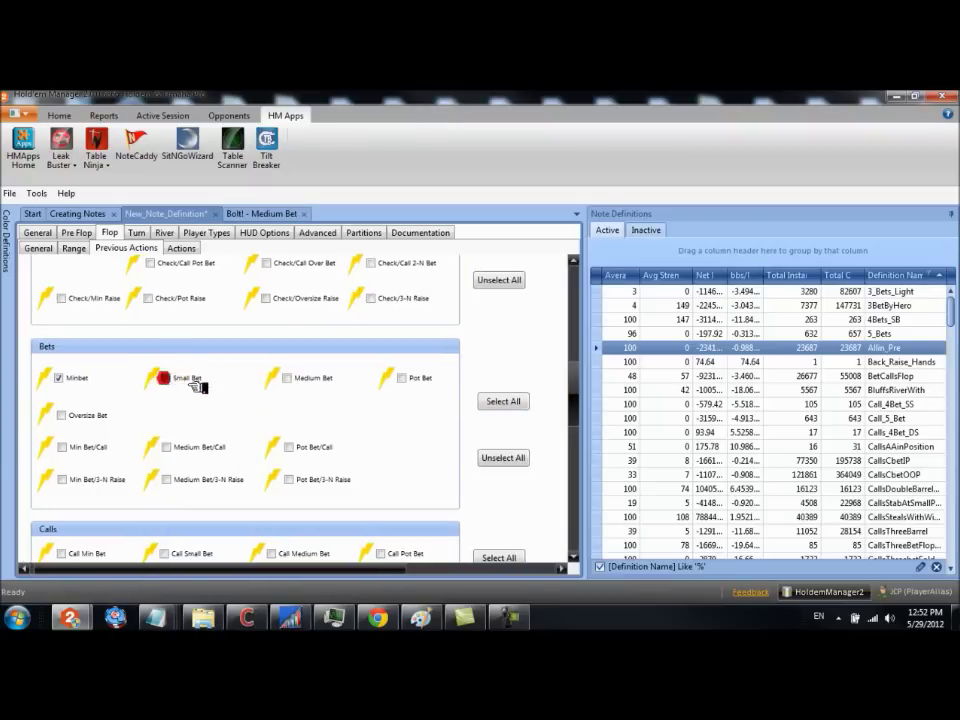
left_click(286, 379)
left_click(403, 379)
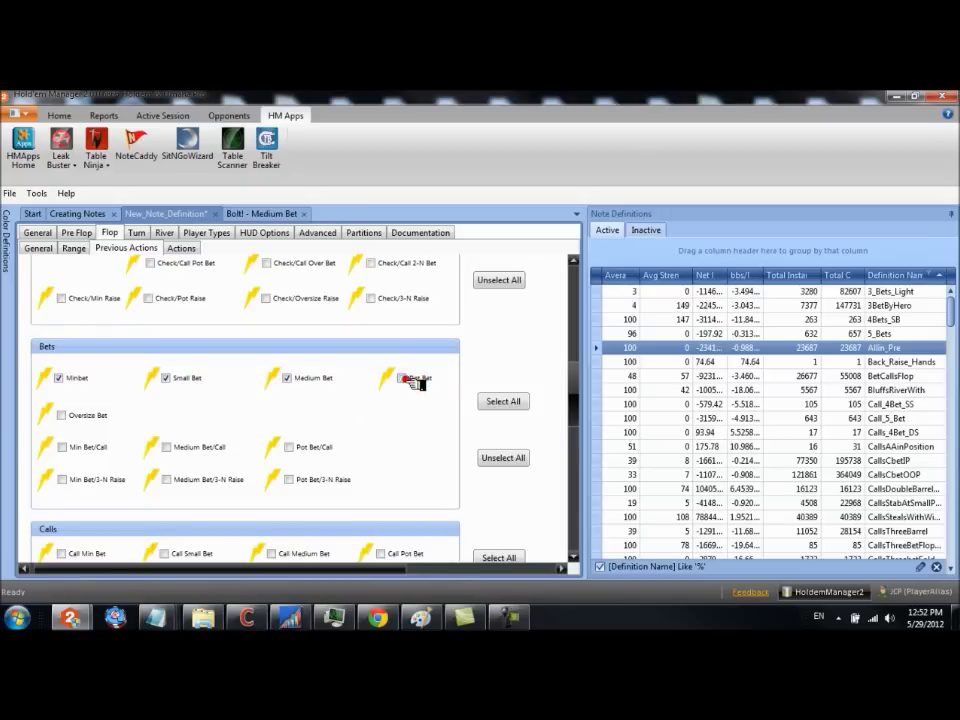
left_click(62, 415)
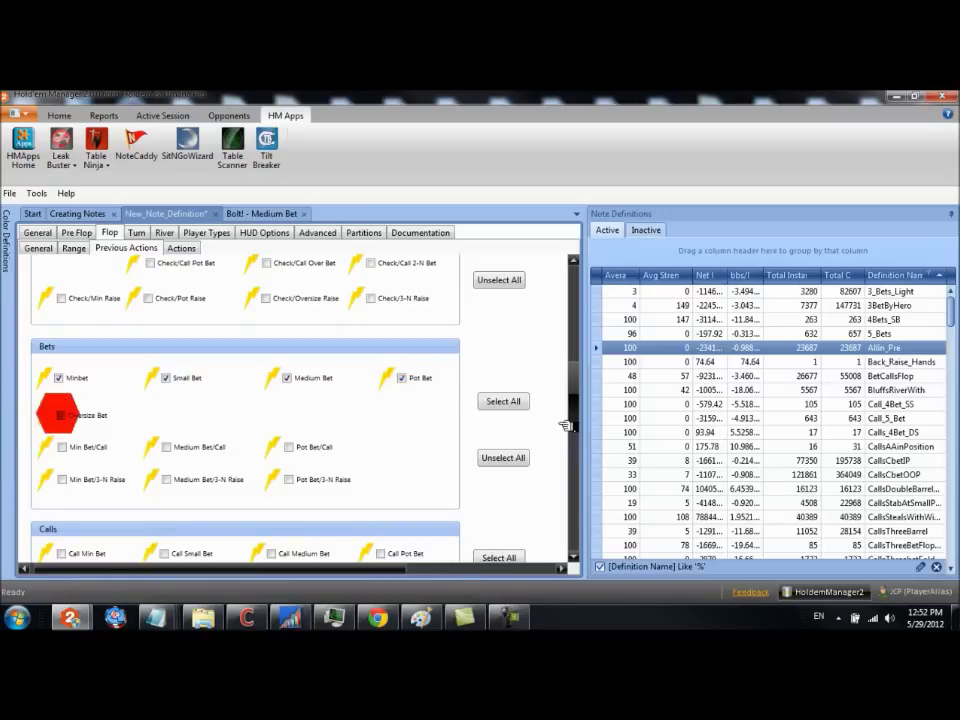
- Deselect every action in the note's own flop actions
scroll(578, 378, "down", 6)
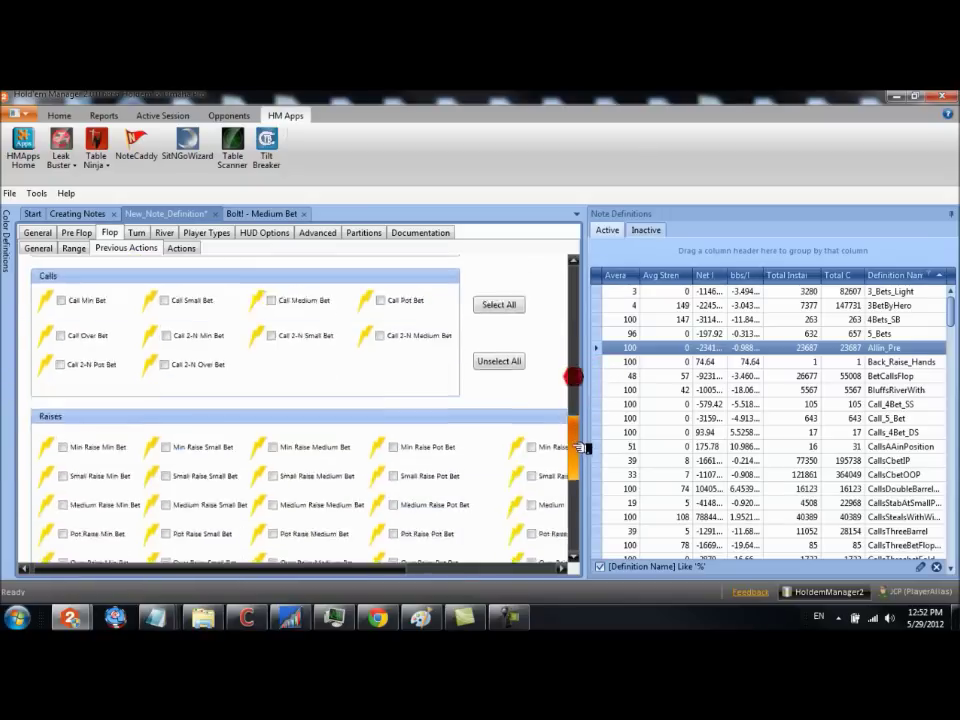
scroll(576, 490, "up", 1)
left_click_drag(580, 473, 588, 297)
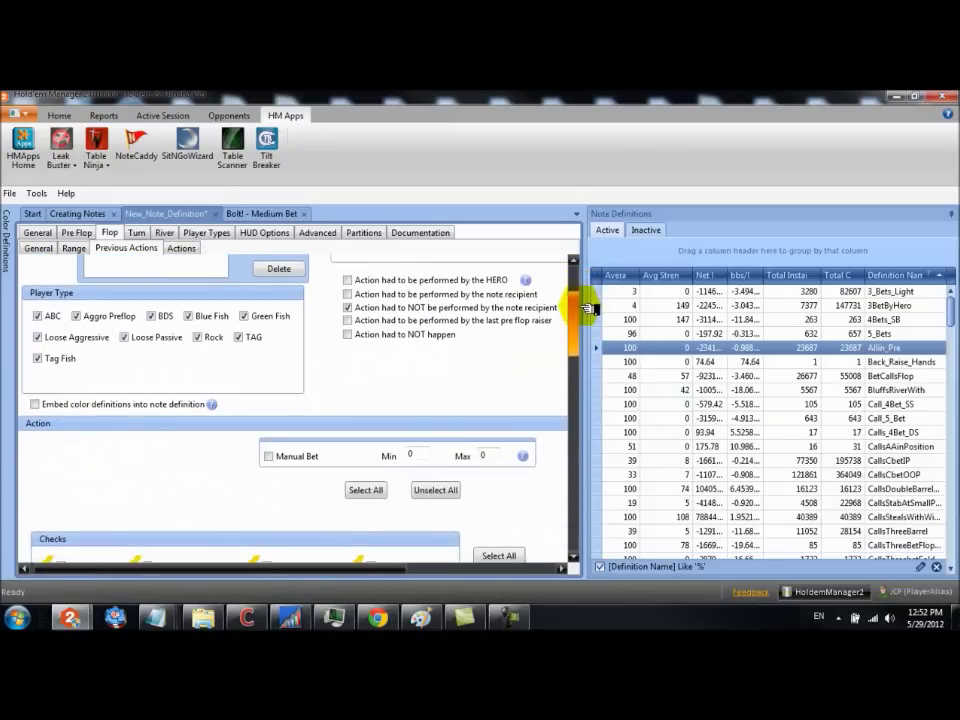
left_click_drag(574, 295, 597, 284)
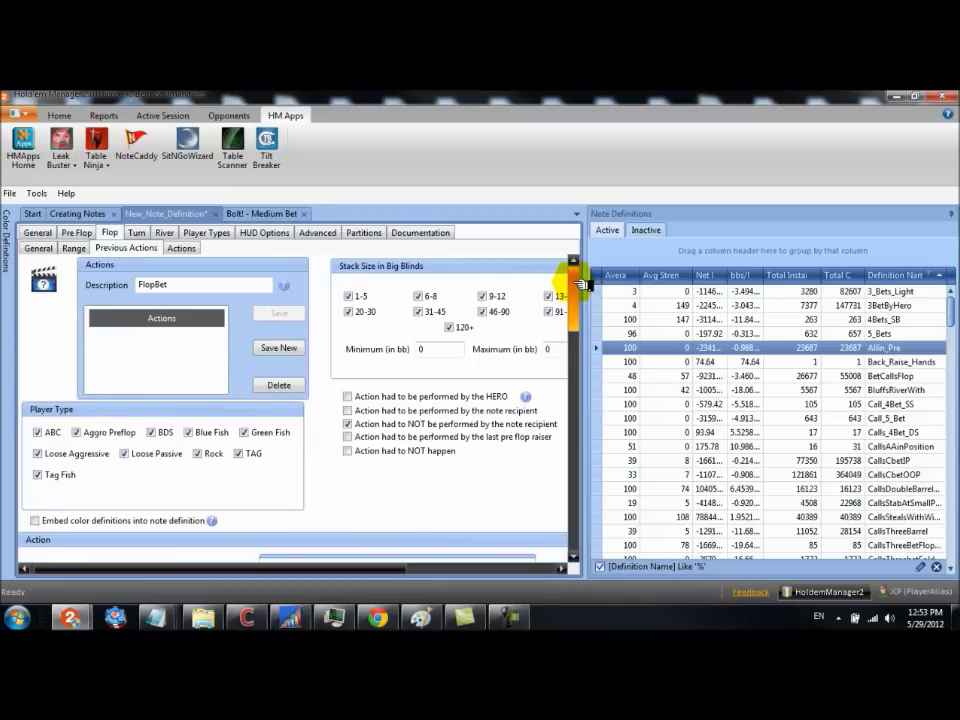
left_click_drag(580, 285, 570, 252)
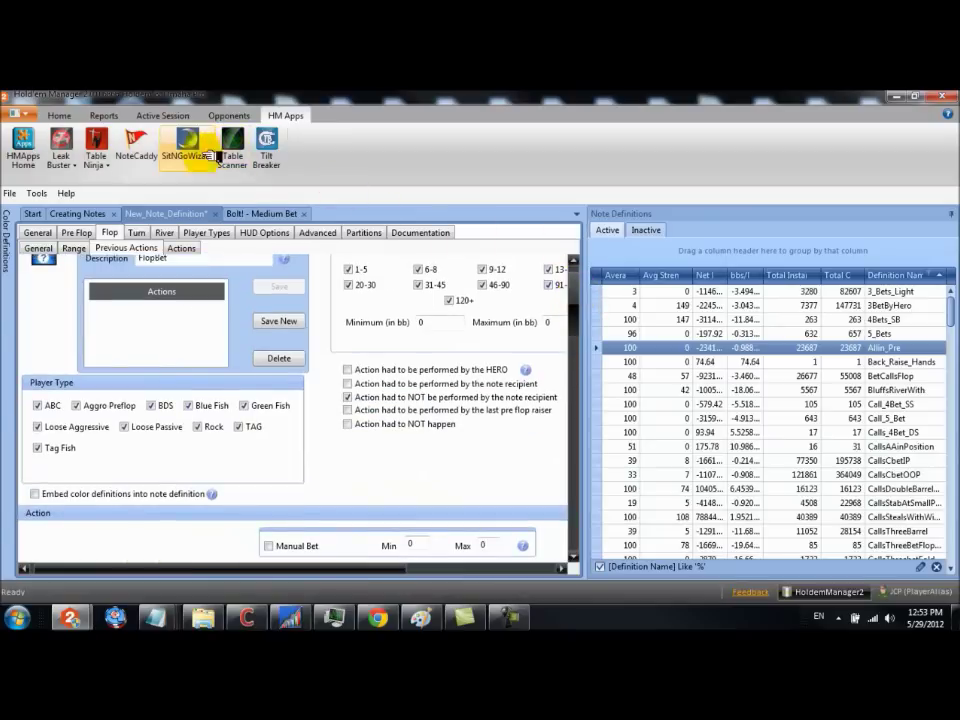
left_click(180, 248)
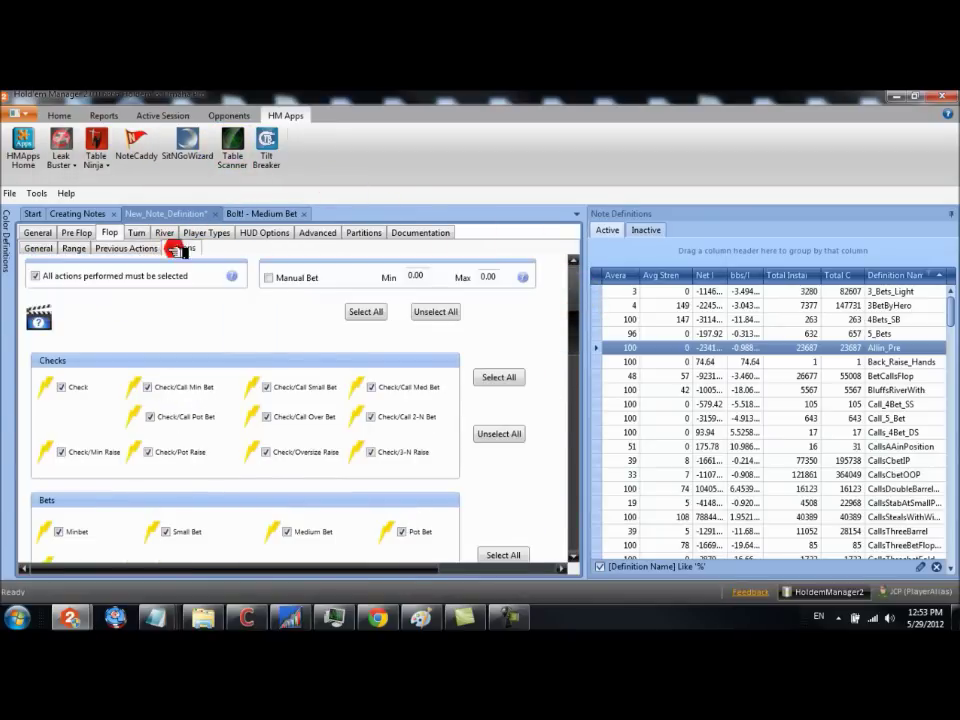
left_click(436, 311)
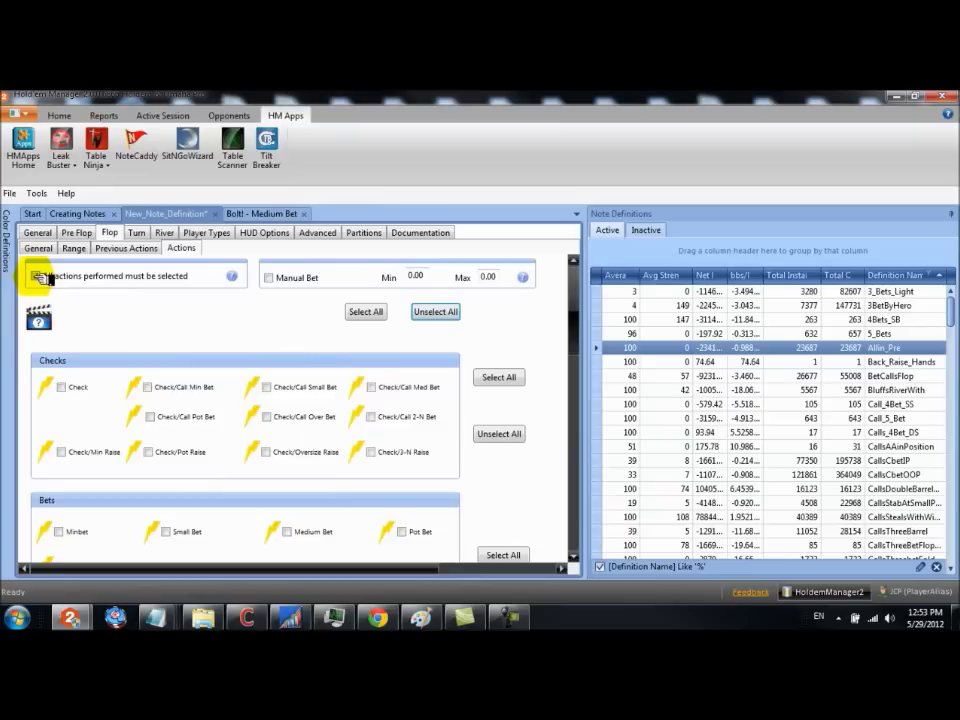
- Select all raise types in the Raises group of the flop actions, from Min Raise Min Bet to Over Raise Over Bet
left_click_drag(561, 321, 576, 457)
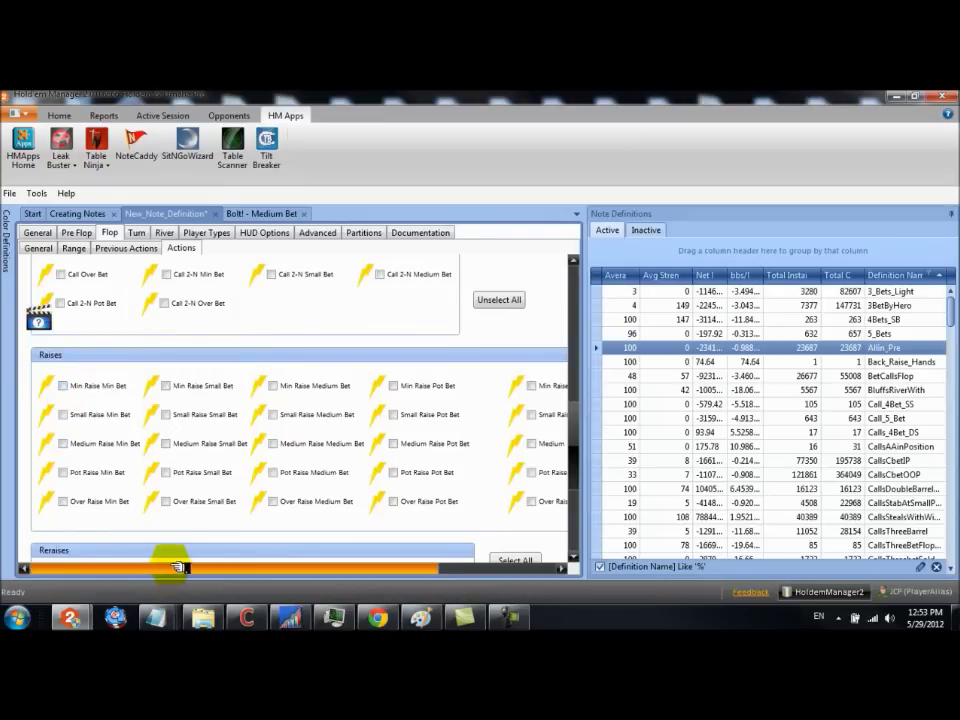
left_click_drag(289, 576, 411, 580)
left_click(500, 394)
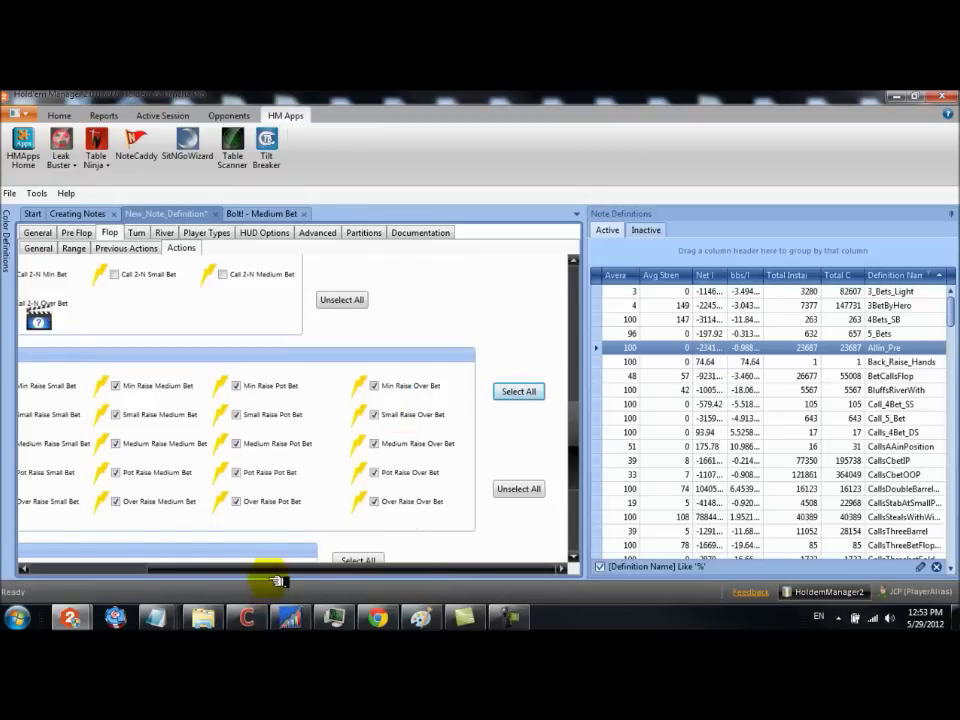
left_click_drag(269, 567, 150, 562)
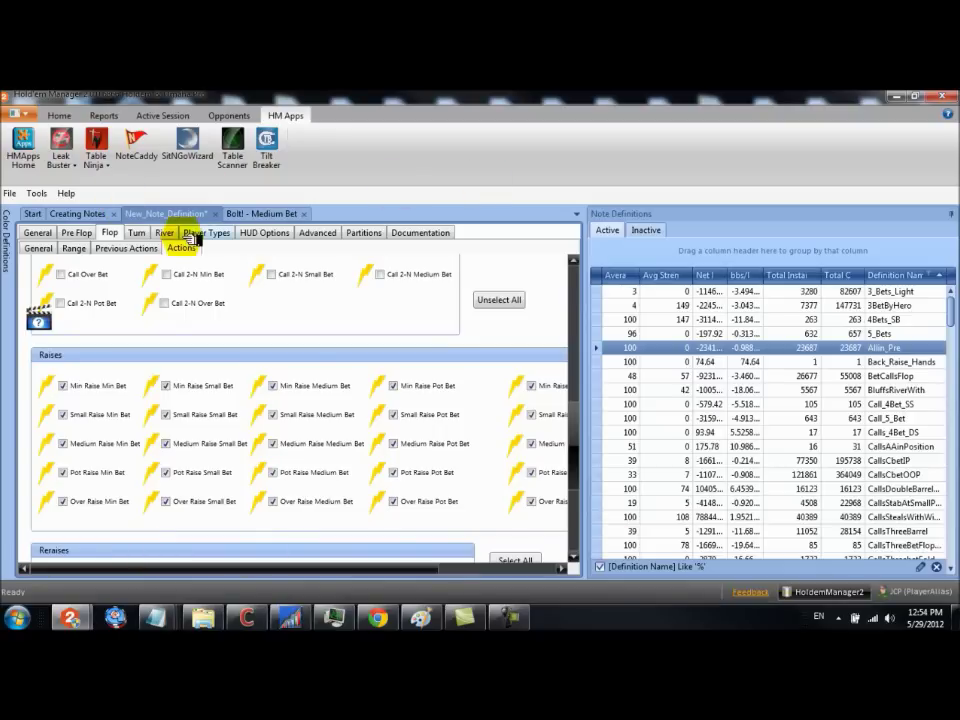
left_click(63, 385)
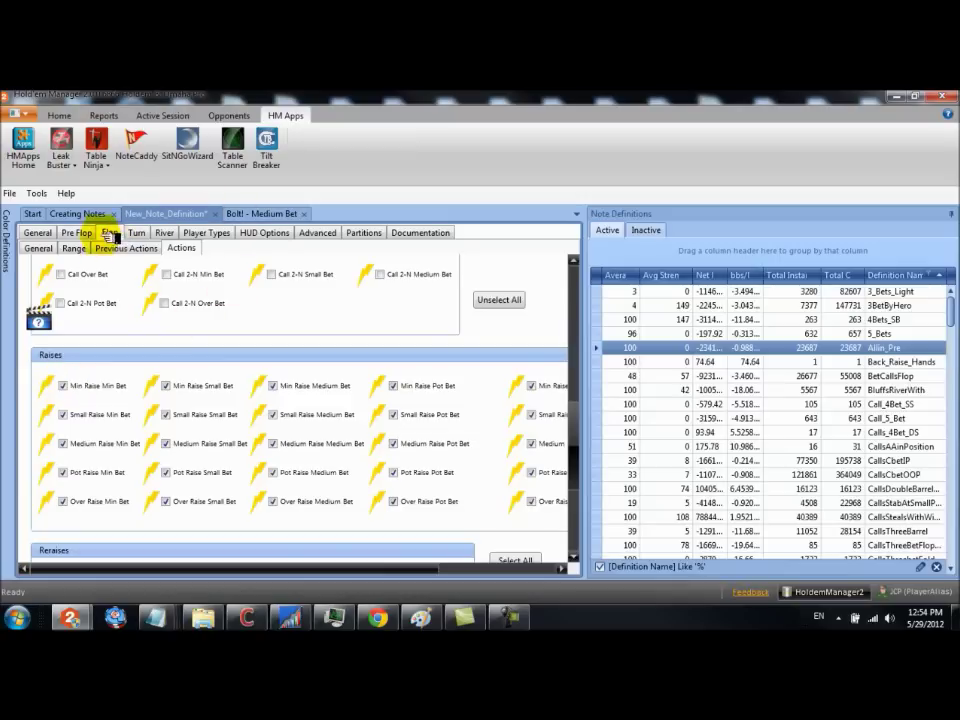
- Clear the FlopBet description in the flop's previous actions
left_click(125, 247)
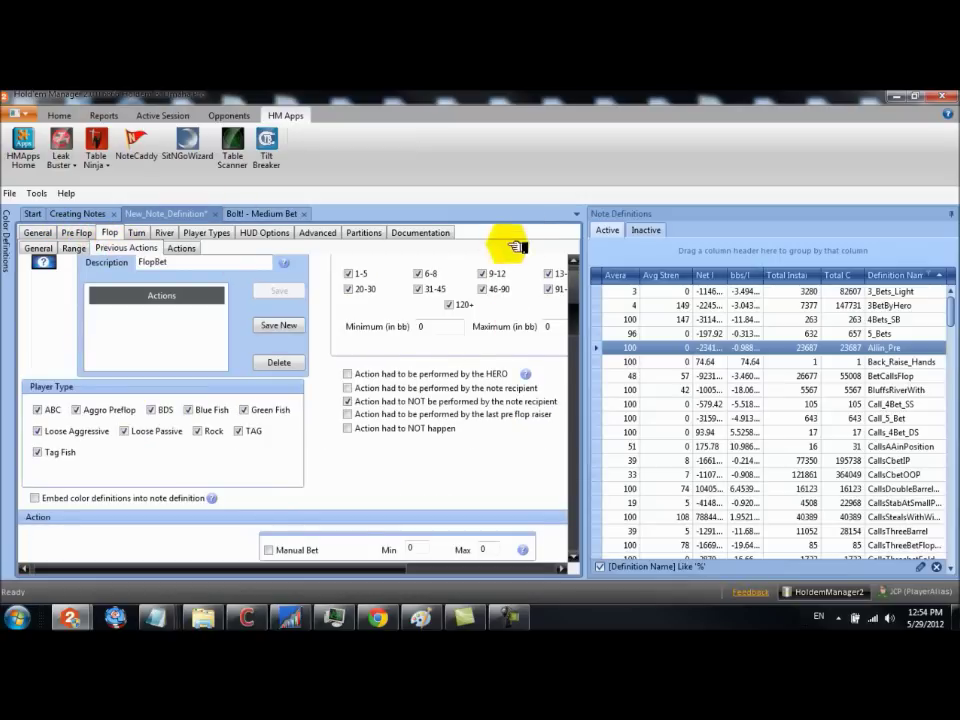
left_click_drag(580, 289, 591, 268)
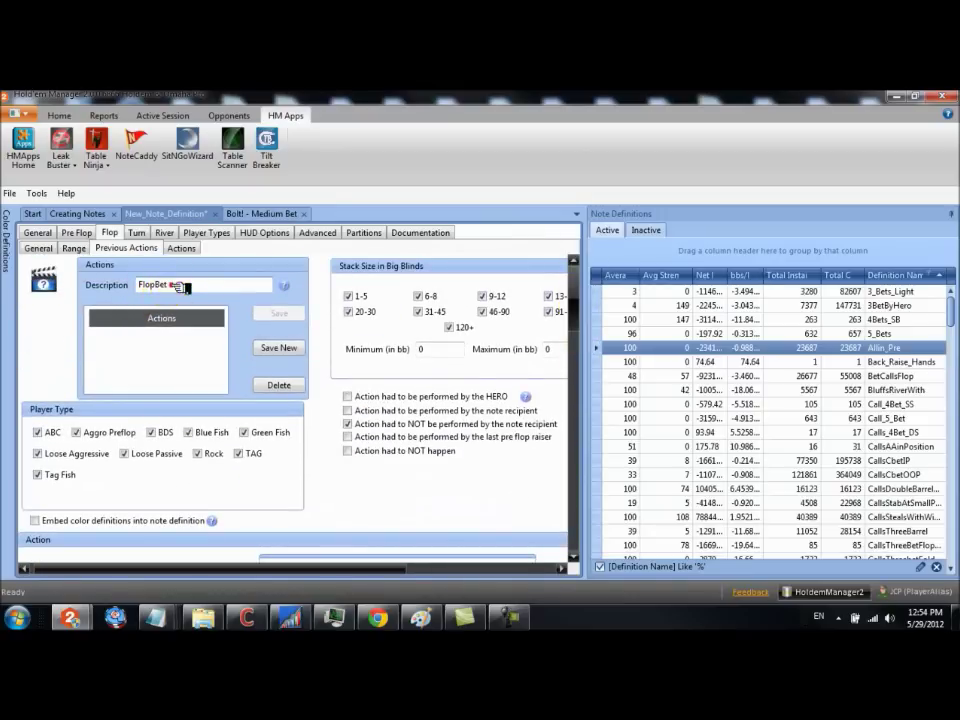
left_click_drag(184, 285, 121, 290)
key("BackSpace")
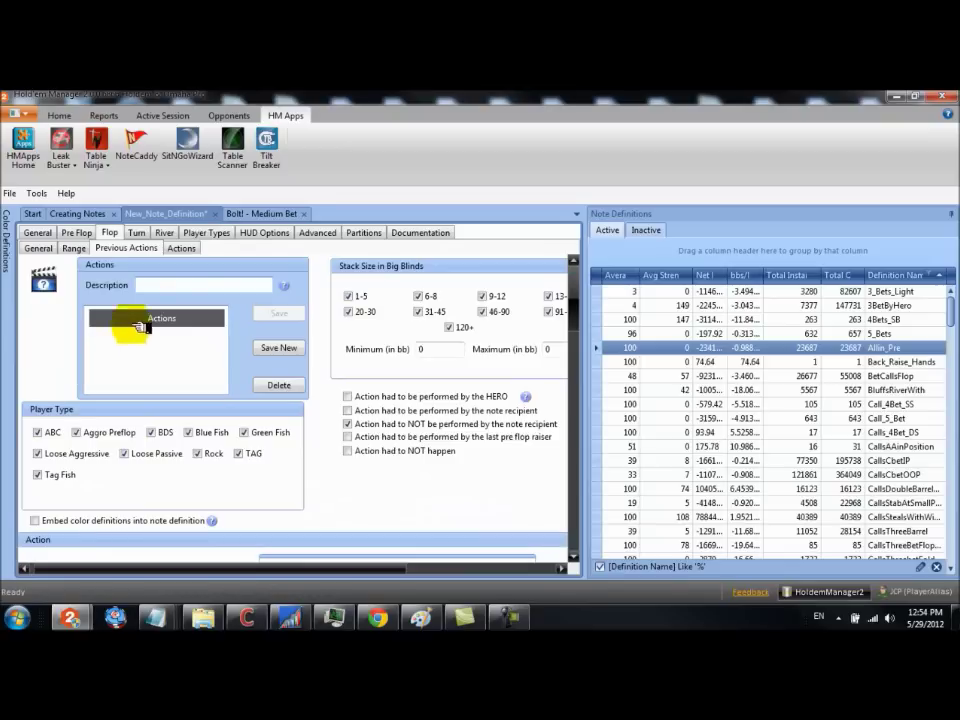
left_click(280, 348)
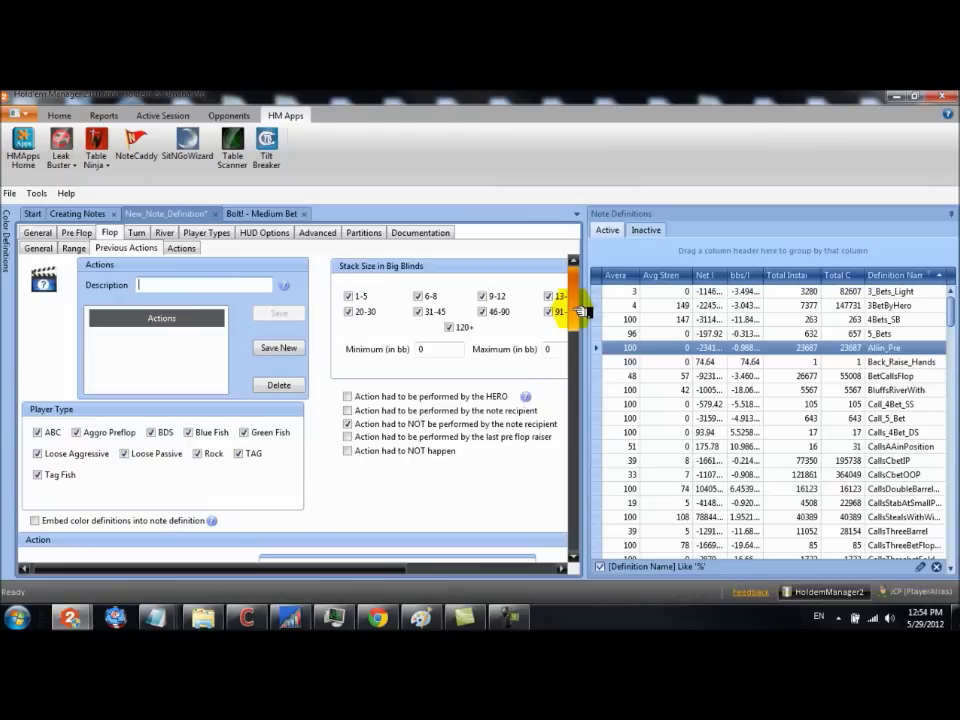
- Turn off "Action had to NOT be performed by the note recipient" and select all actions in the flop's previous-action settings
scroll(579, 312, "down", 1)
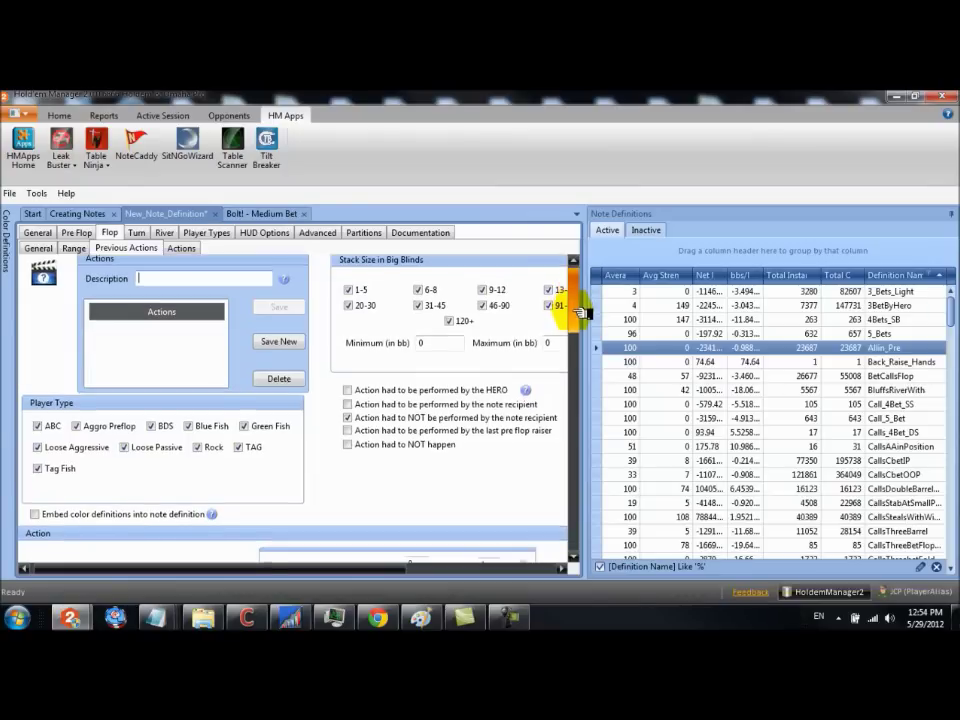
scroll(579, 314, "down", 2)
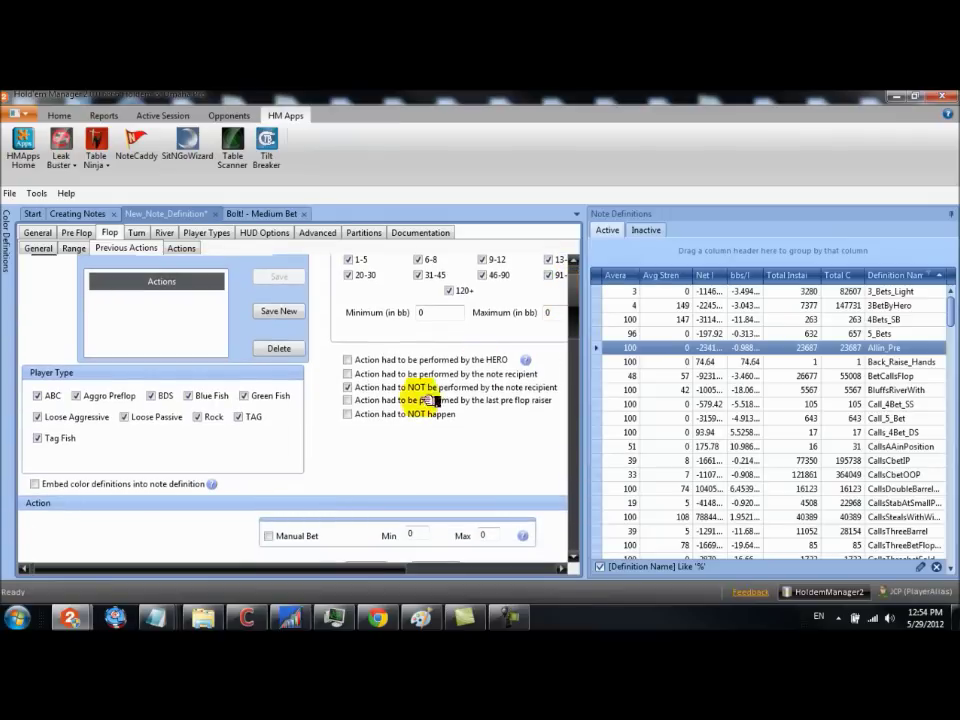
left_click(346, 387)
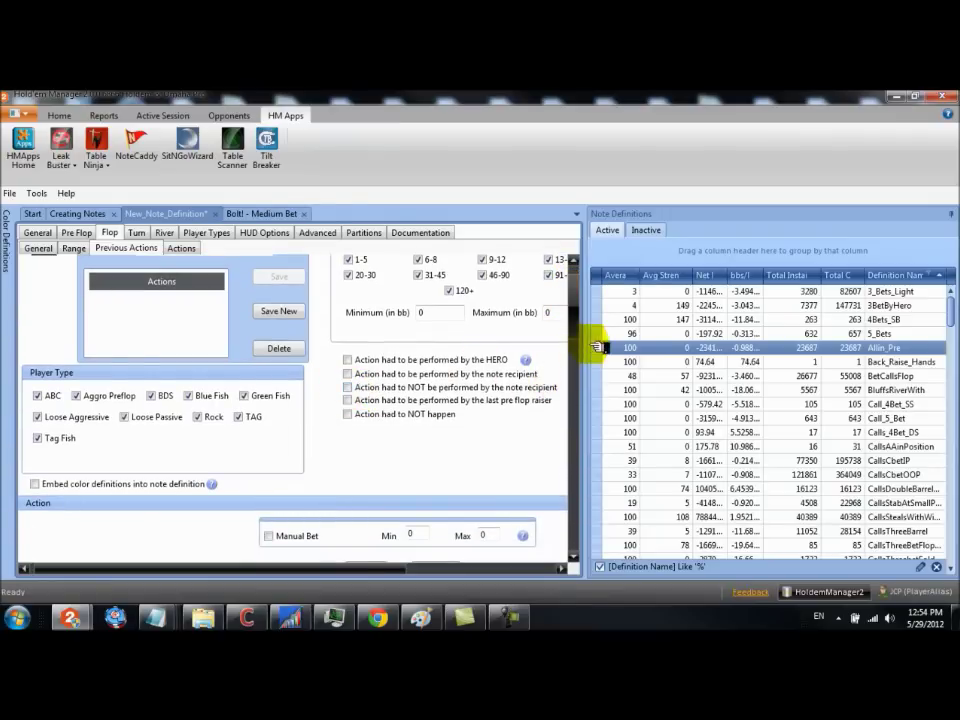
left_click_drag(574, 317, 577, 363)
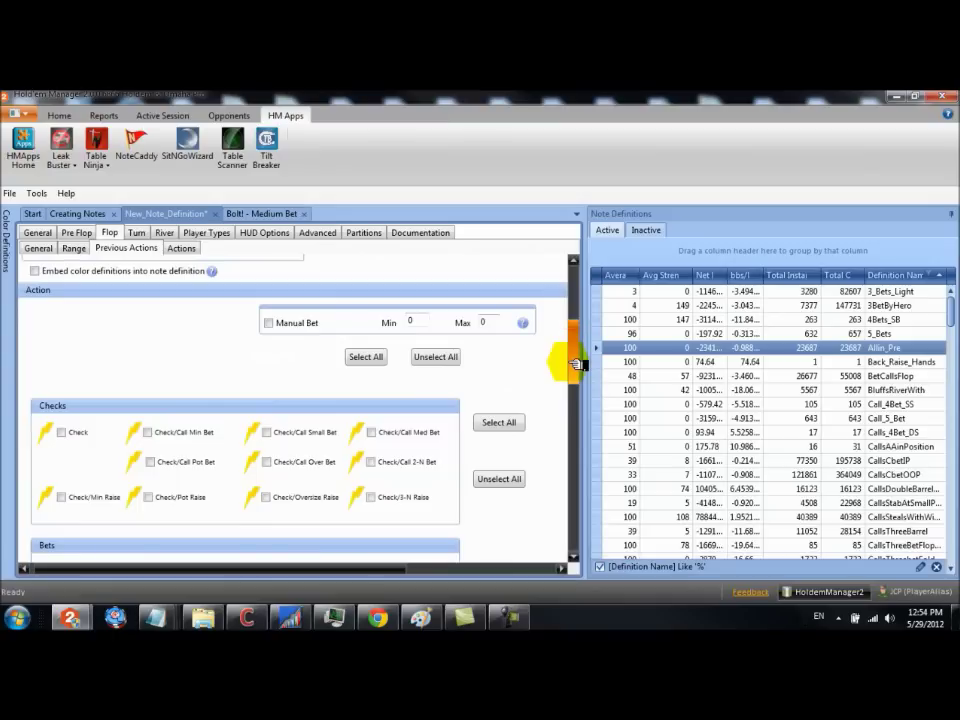
left_click(368, 358)
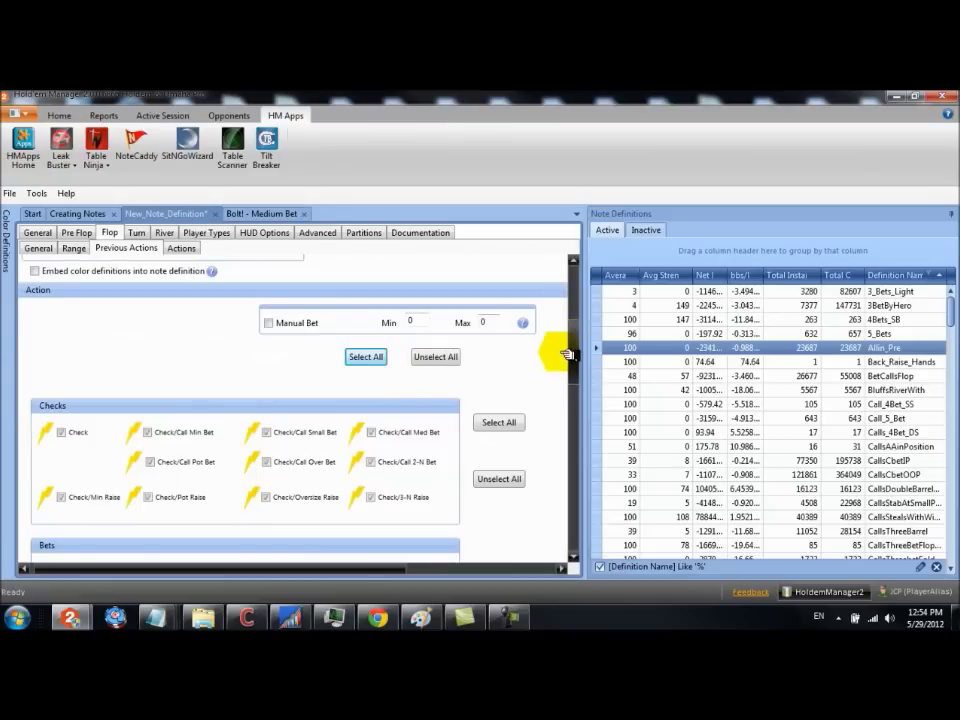
left_click_drag(578, 343, 573, 272)
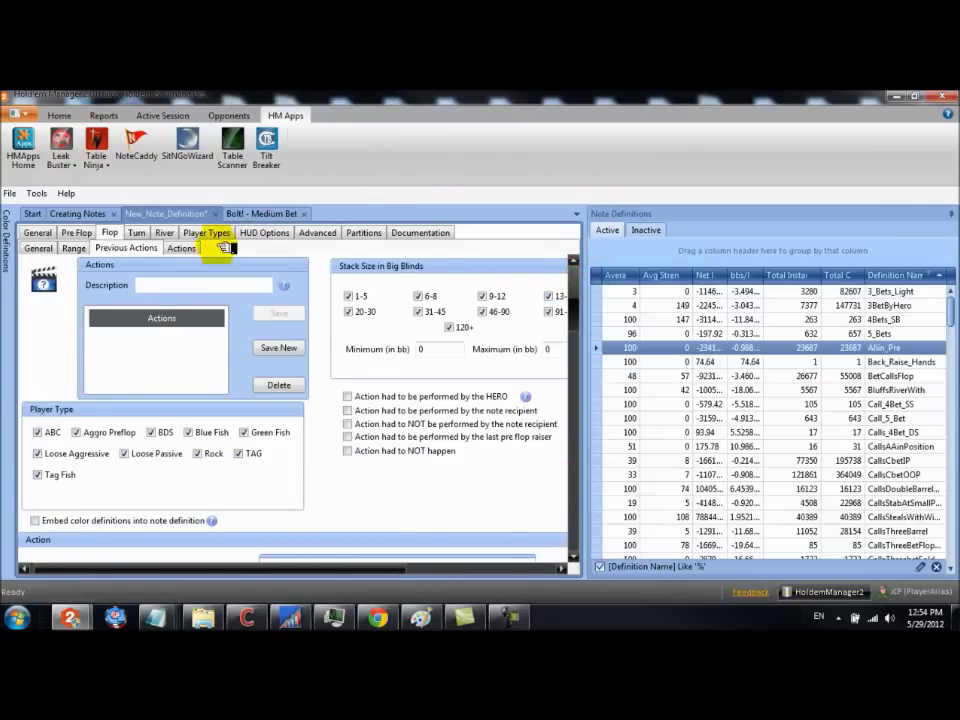
- Review the note's own flop actions, including the selected raises and the "All actions performed must be selected" option
left_click(181, 248)
left_click_drag(579, 311, 594, 437)
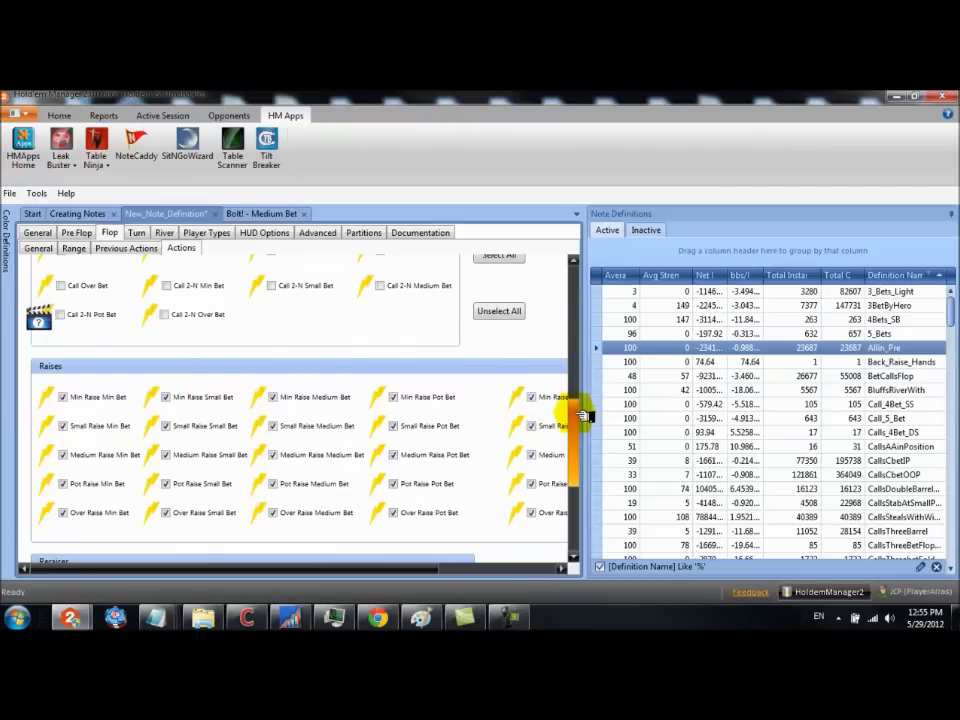
left_click_drag(582, 450, 565, 311)
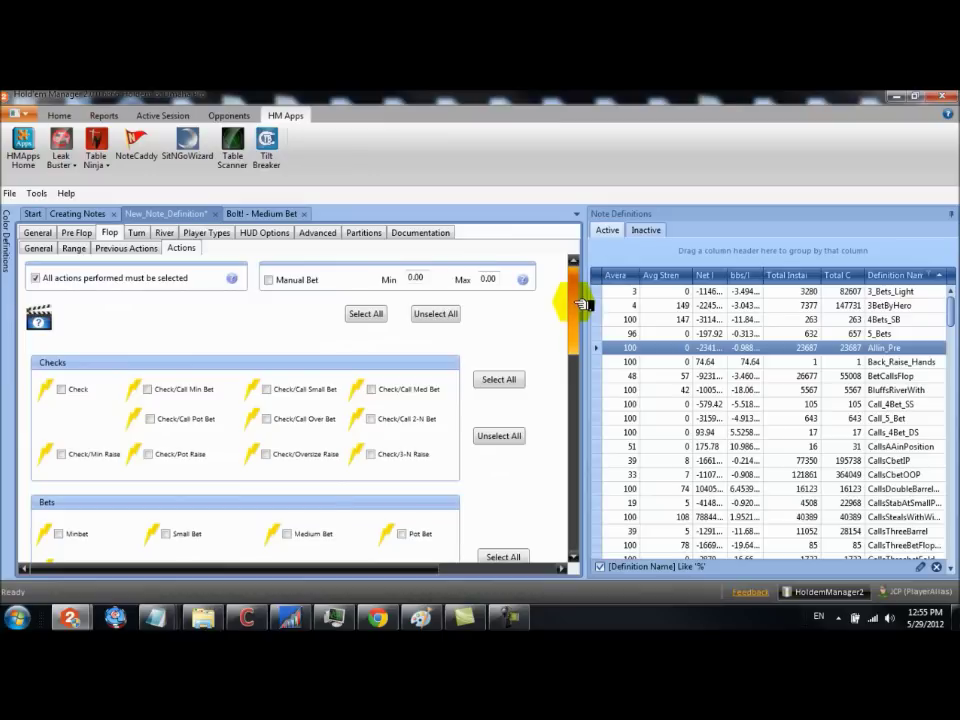
left_click(37, 278)
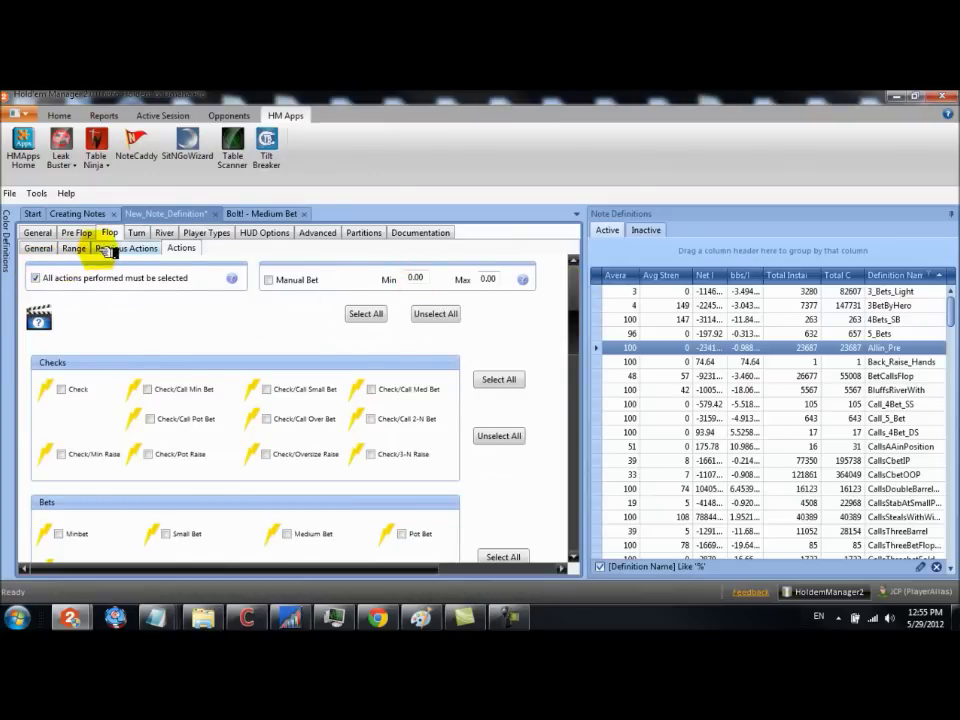
- Set the minimum amount of spark points for the note to be shown to 1
left_click(208, 233)
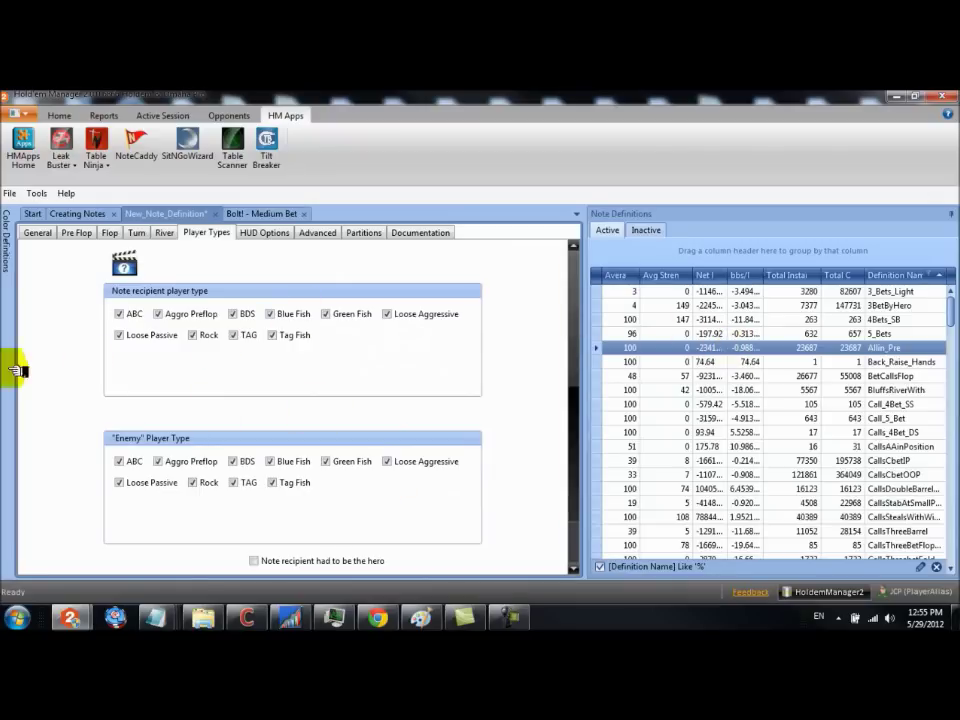
left_click(266, 233)
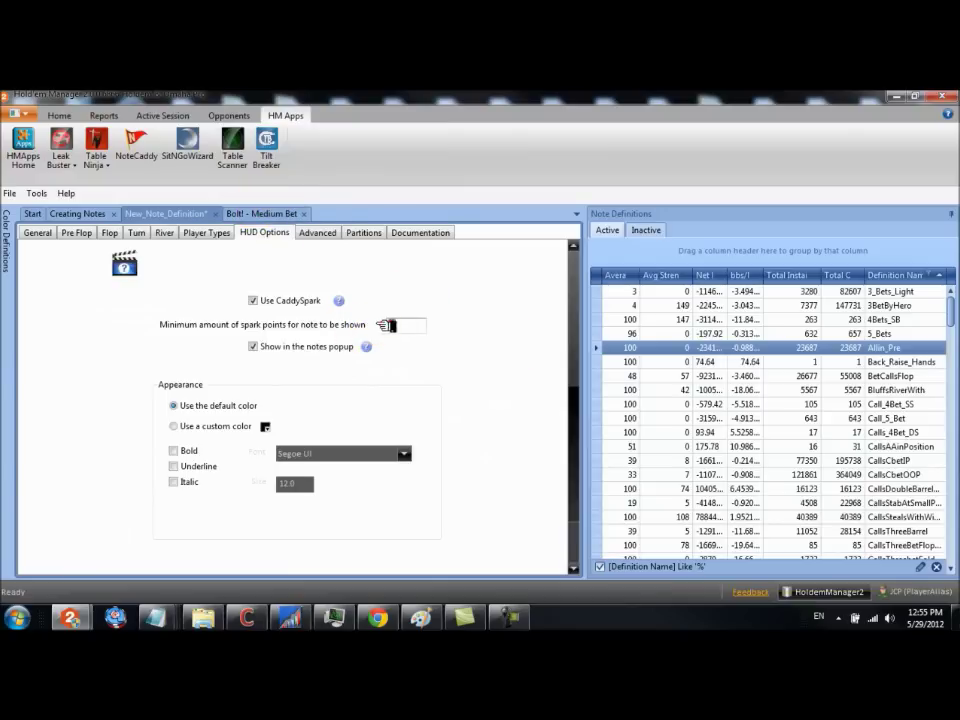
left_click(291, 312)
type("1")
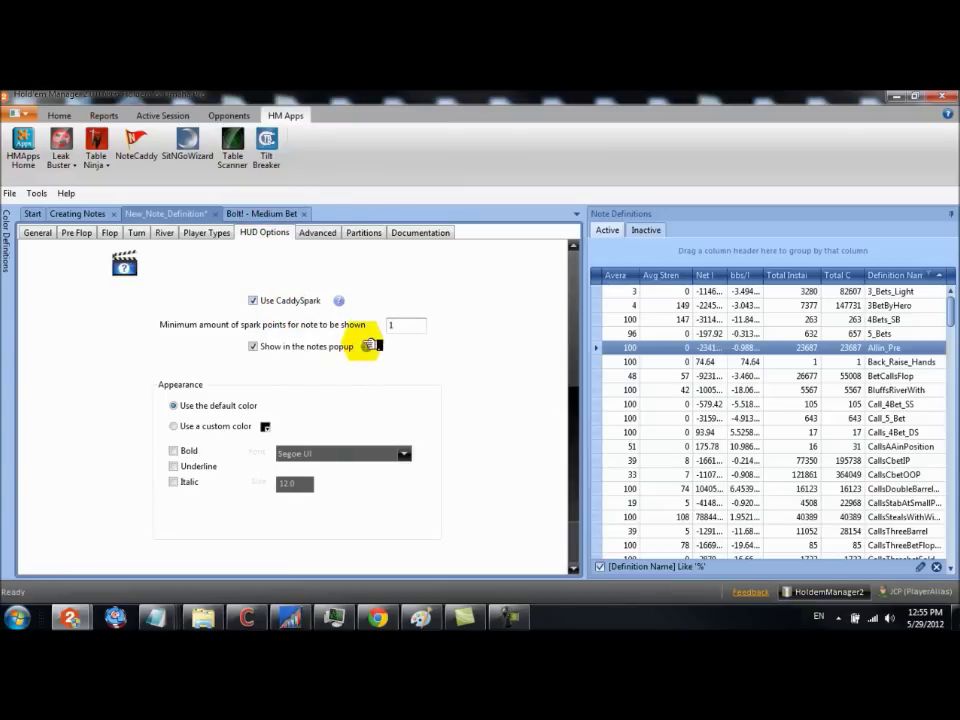
mouse_move(370, 346)
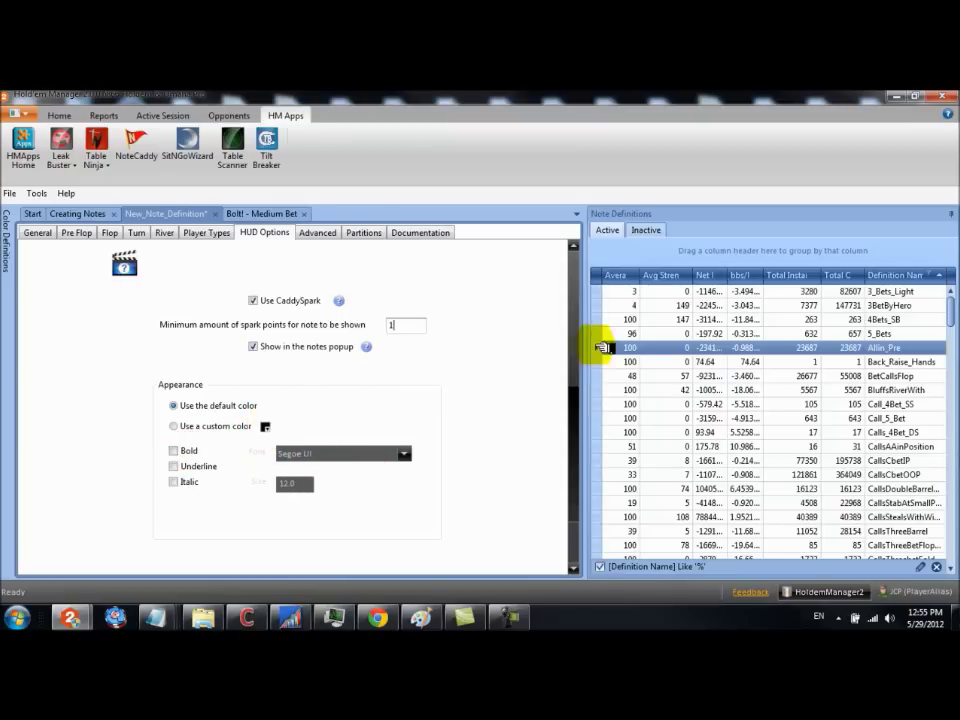
left_click_drag(575, 349, 574, 321)
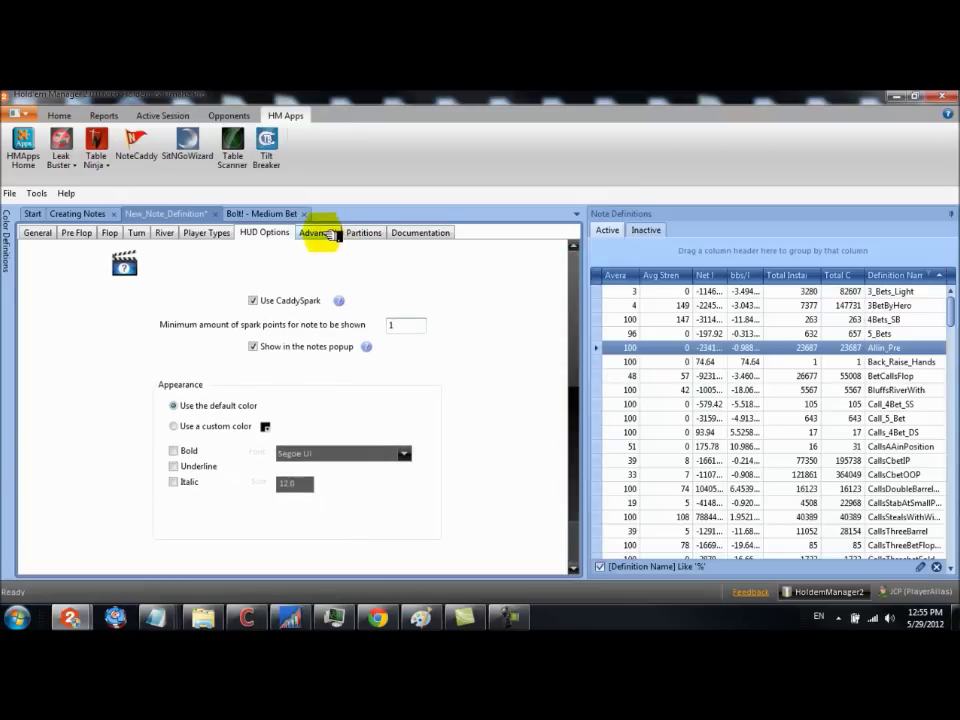
- Set the Minimum Instances sample filter to 1 in the note's advanced settings
left_click(222, 232)
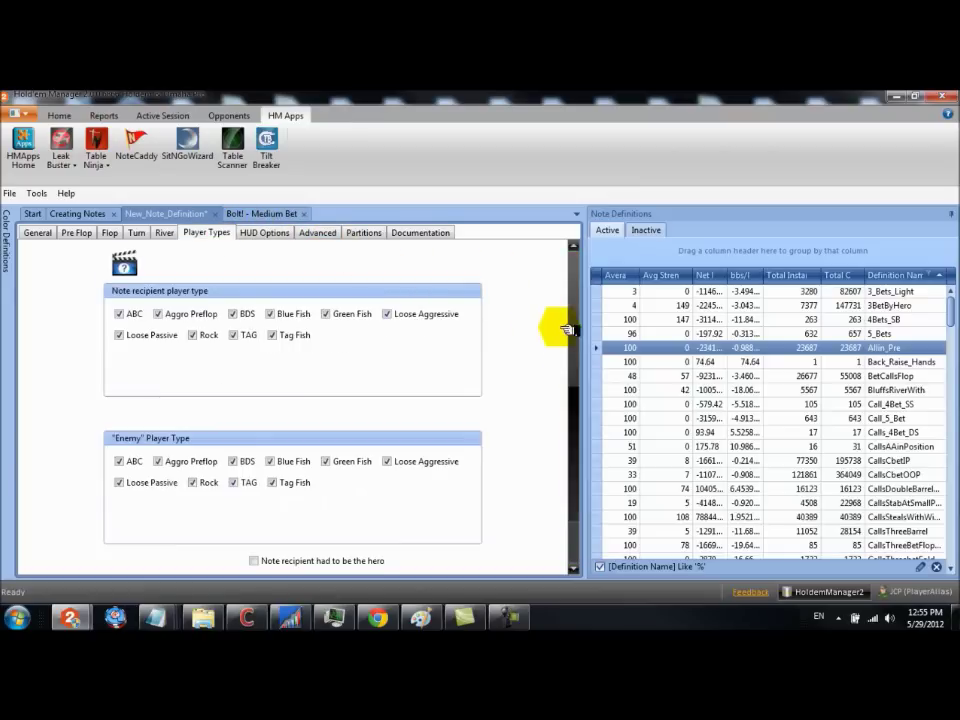
scroll(578, 327, "down", 3)
scroll(576, 340, "up", 3)
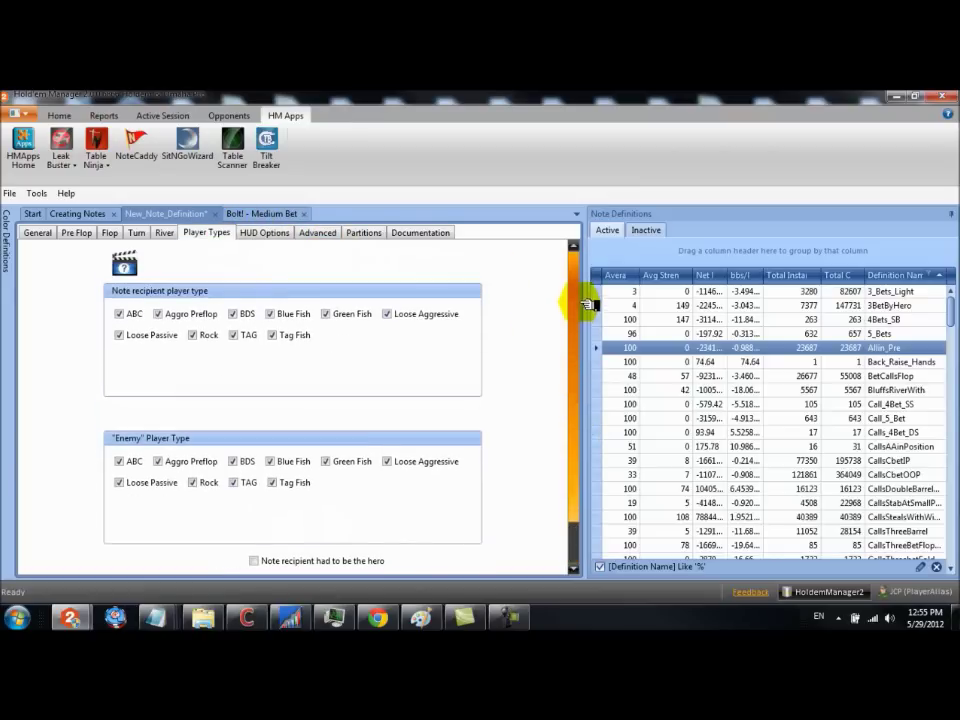
left_click(318, 233)
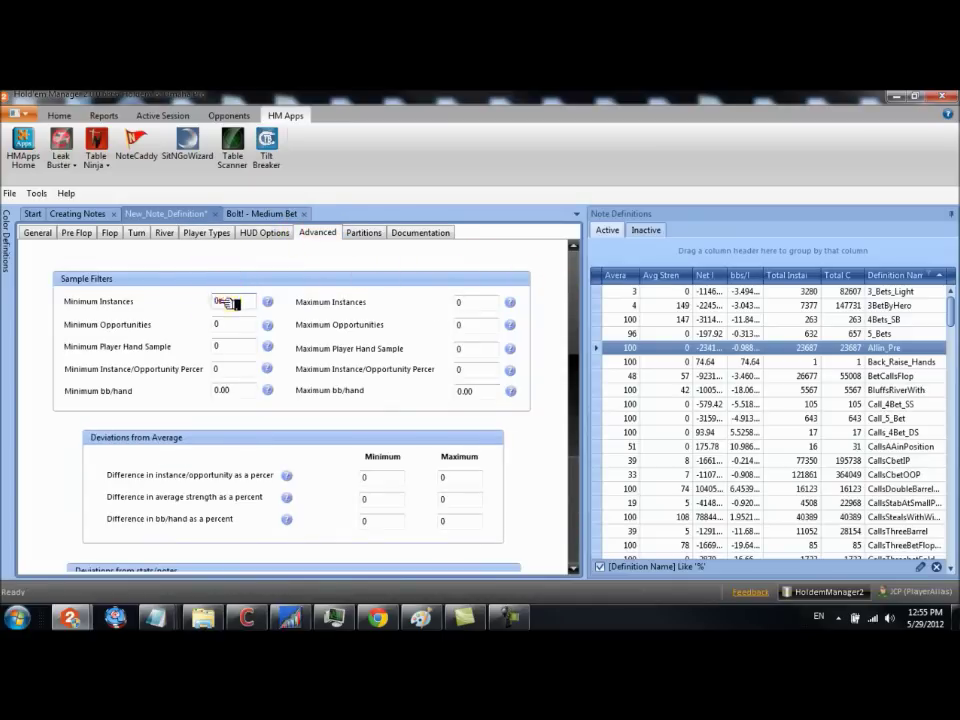
left_click_drag(575, 327, 595, 311)
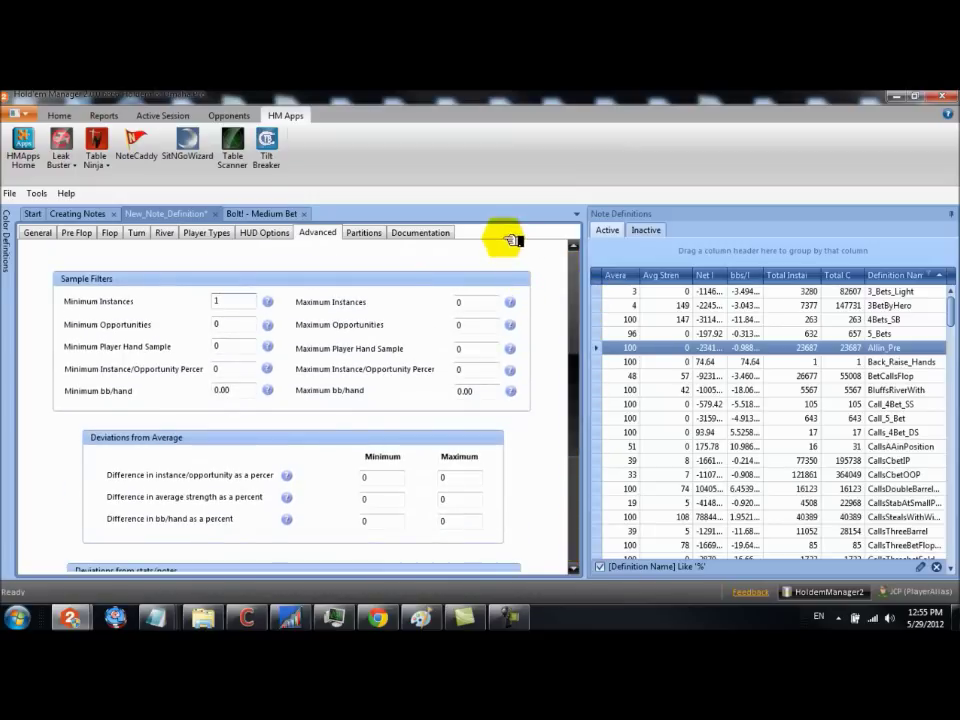
- Review the note definition's HUD options, player types, flop actions and general settings
left_click(285, 236)
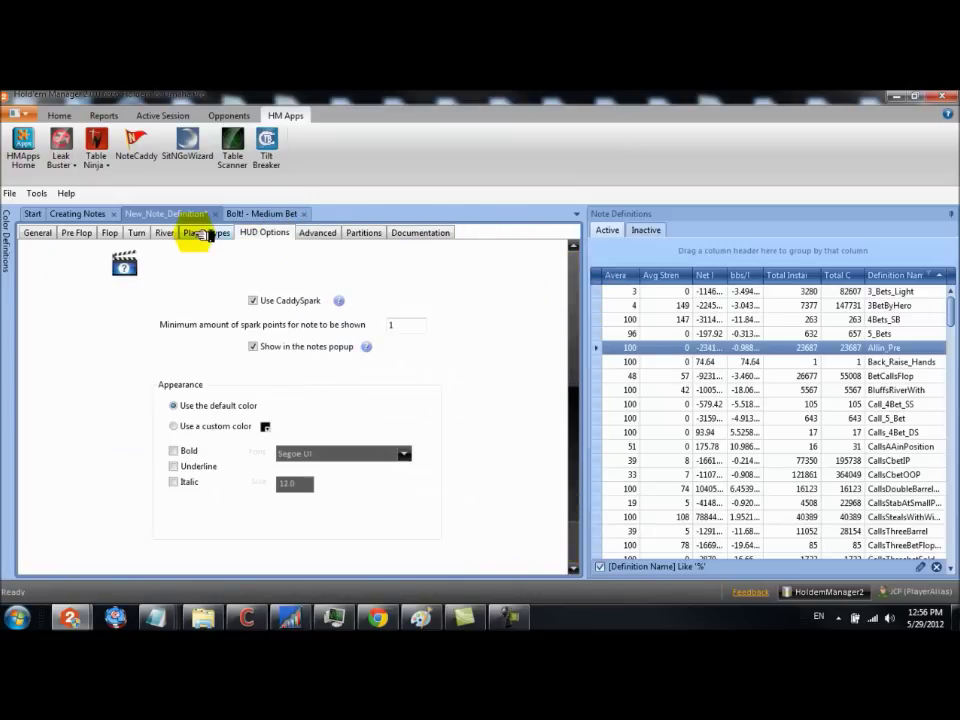
left_click(205, 235)
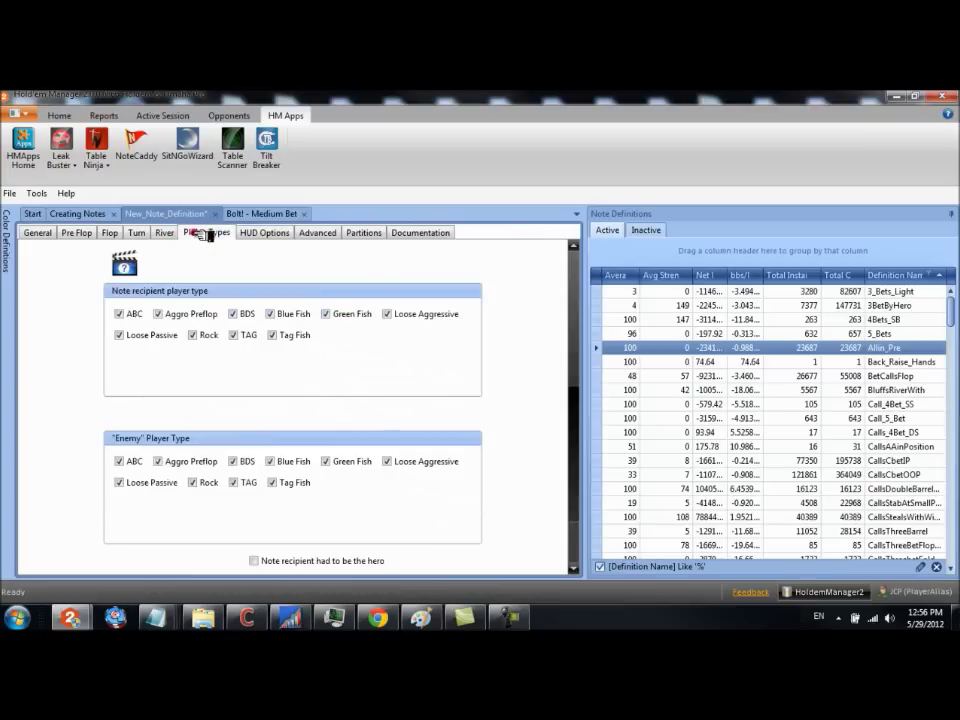
left_click(110, 233)
left_click(110, 234)
left_click_drag(567, 333, 593, 298)
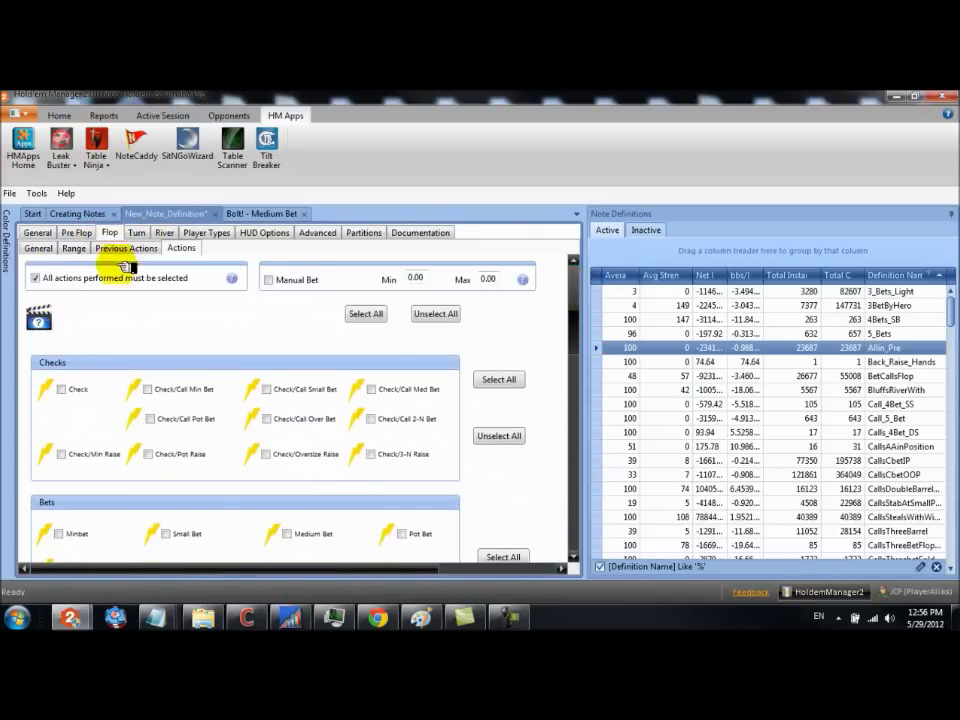
left_click(38, 232)
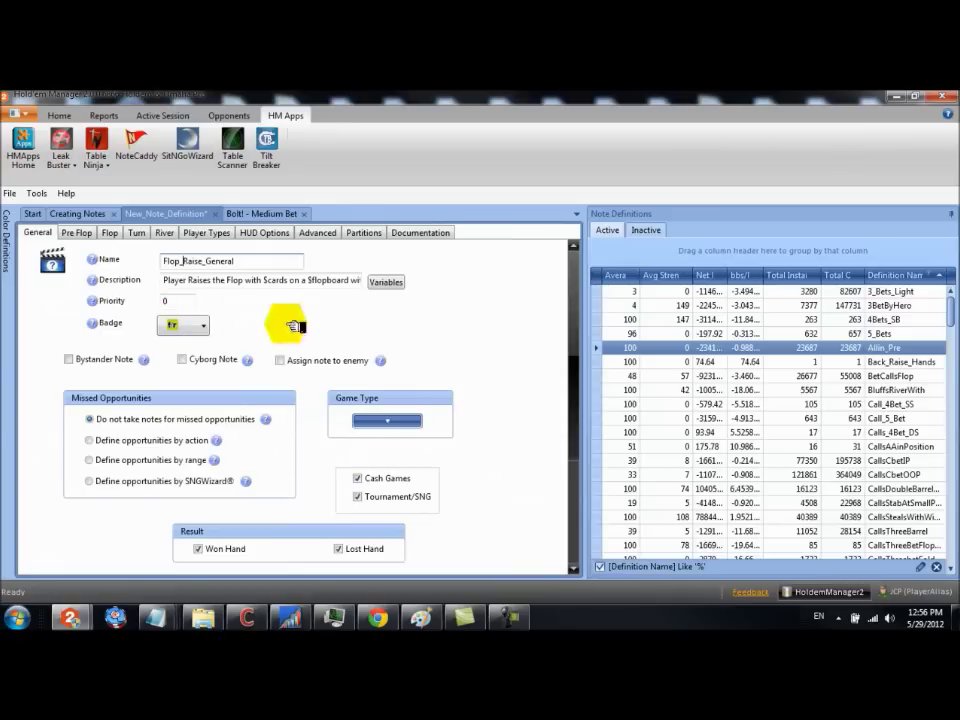
left_click_drag(579, 300, 572, 274)
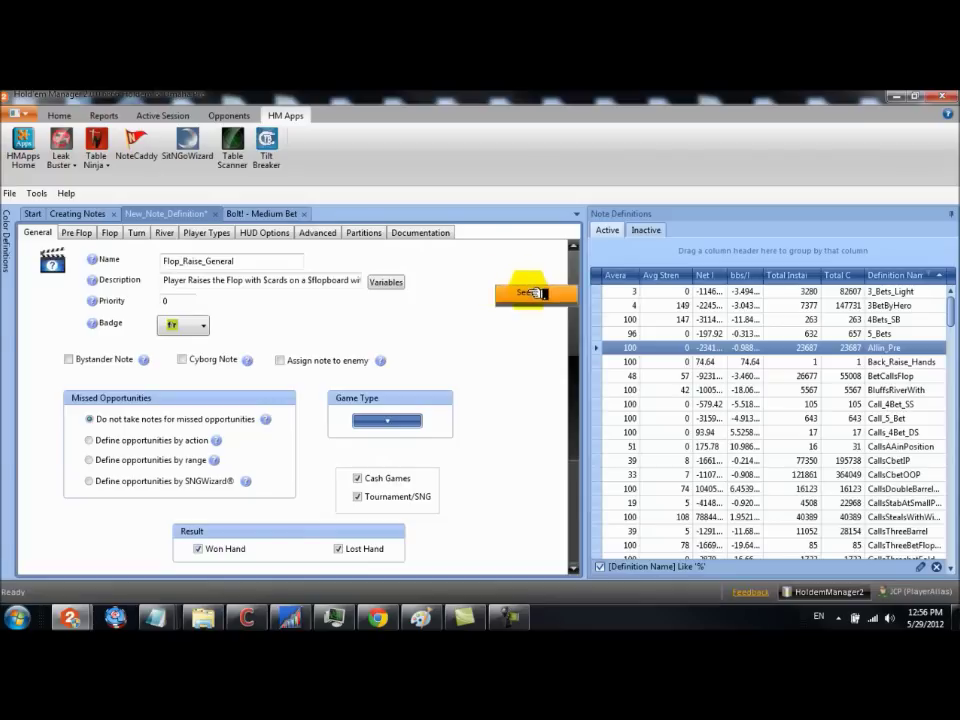
- Seek hands that match the note definition and replay the first three hands to check the reads
left_click(526, 291)
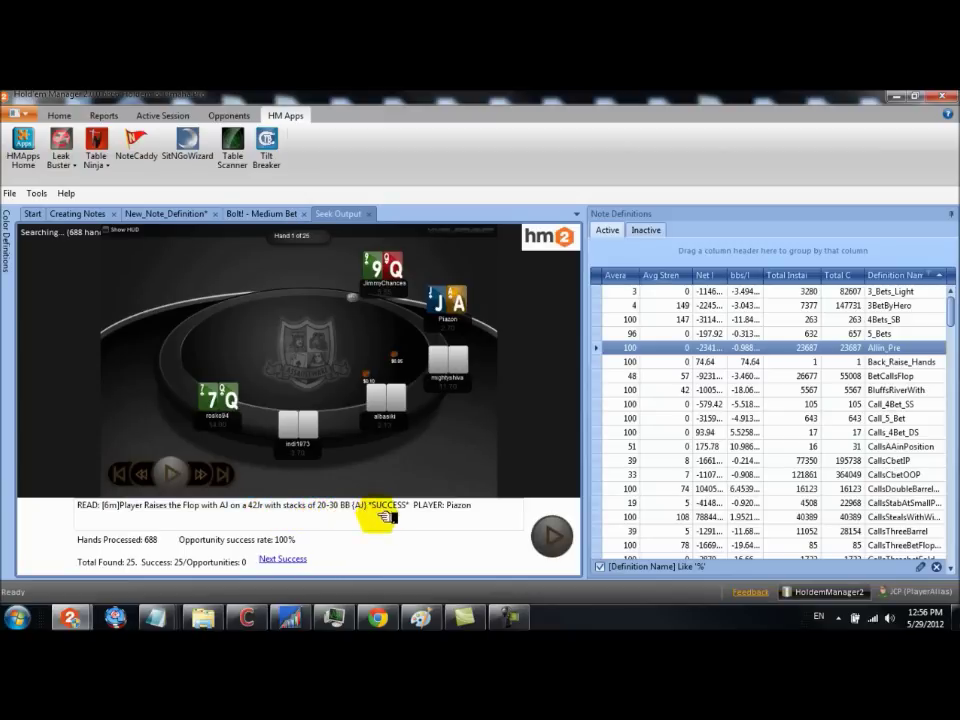
left_click(175, 474)
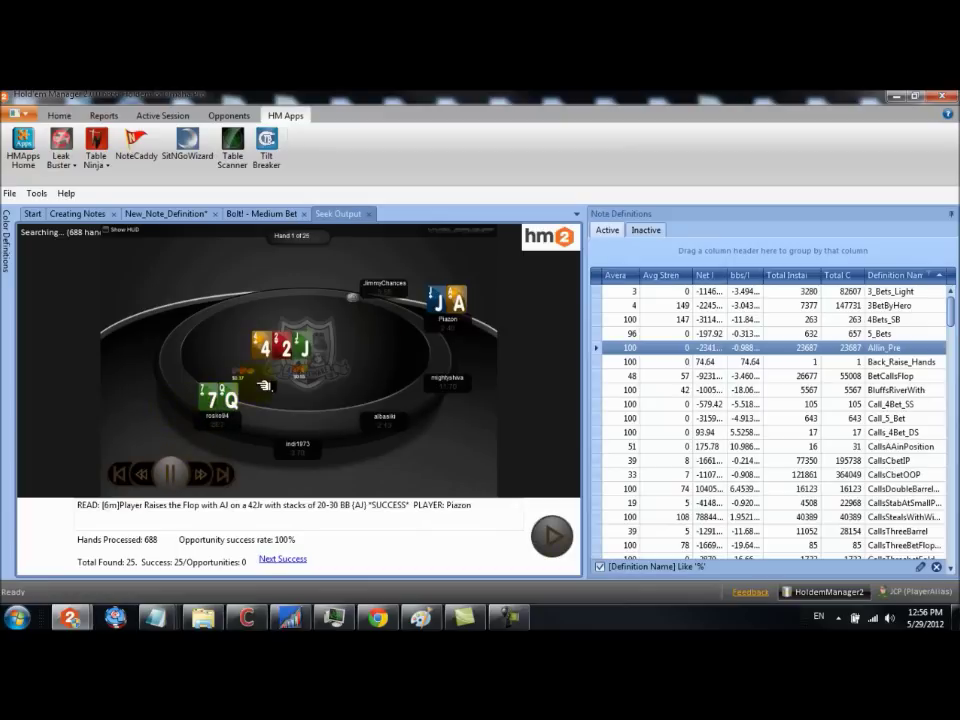
left_click(637, 398)
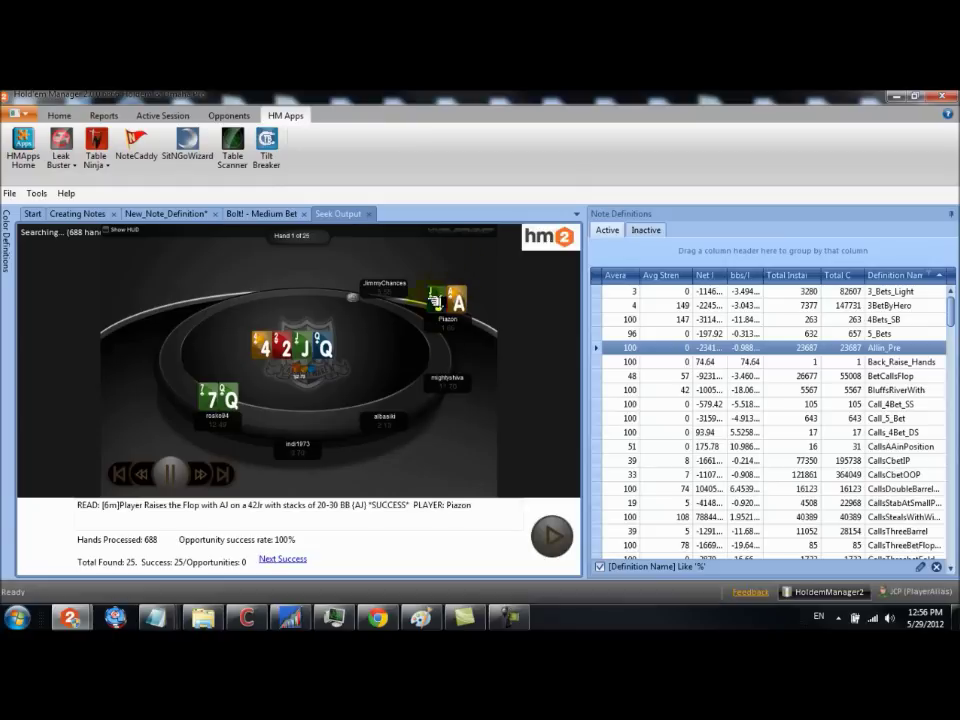
left_click(556, 537)
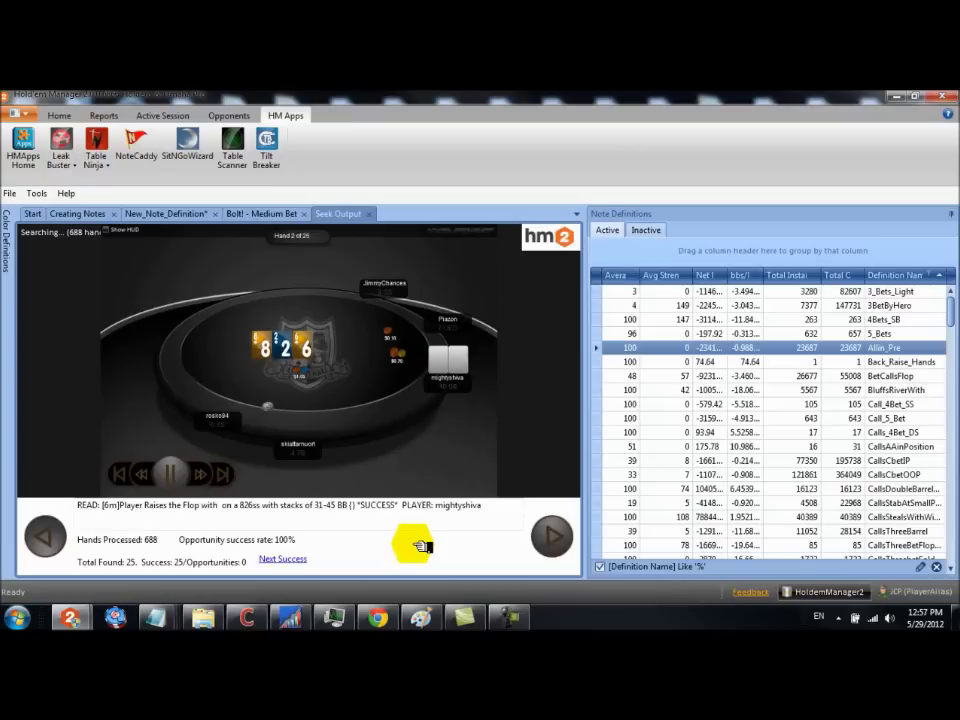
left_click(552, 535)
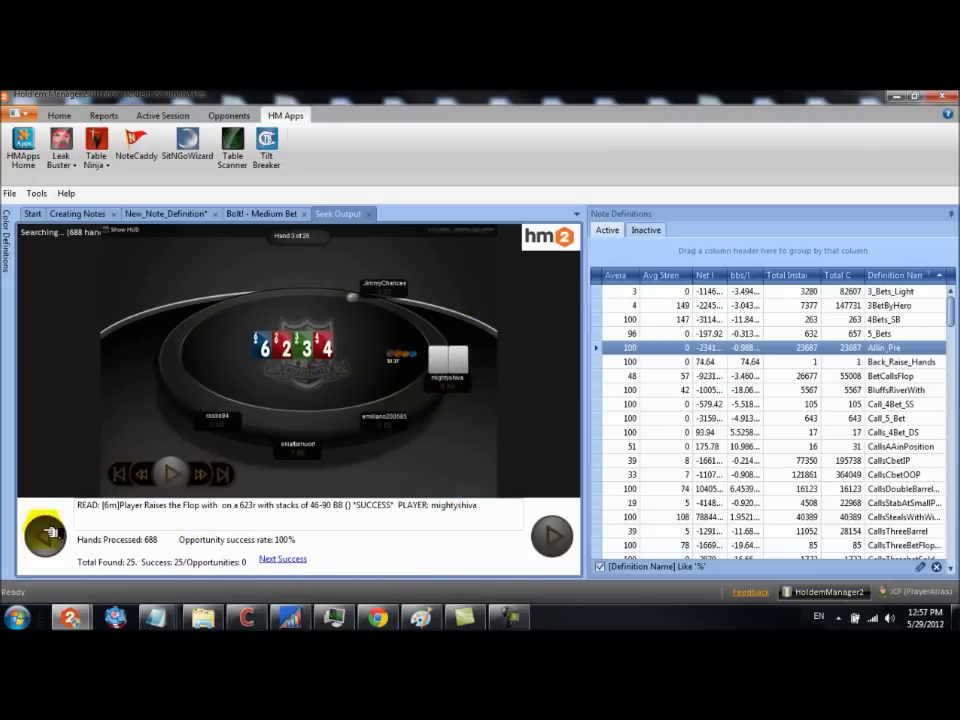
- Close the seek output and the Bolt! - Medium Bet hand replay, and save the Flop_Raise_General note definition
left_click(373, 214)
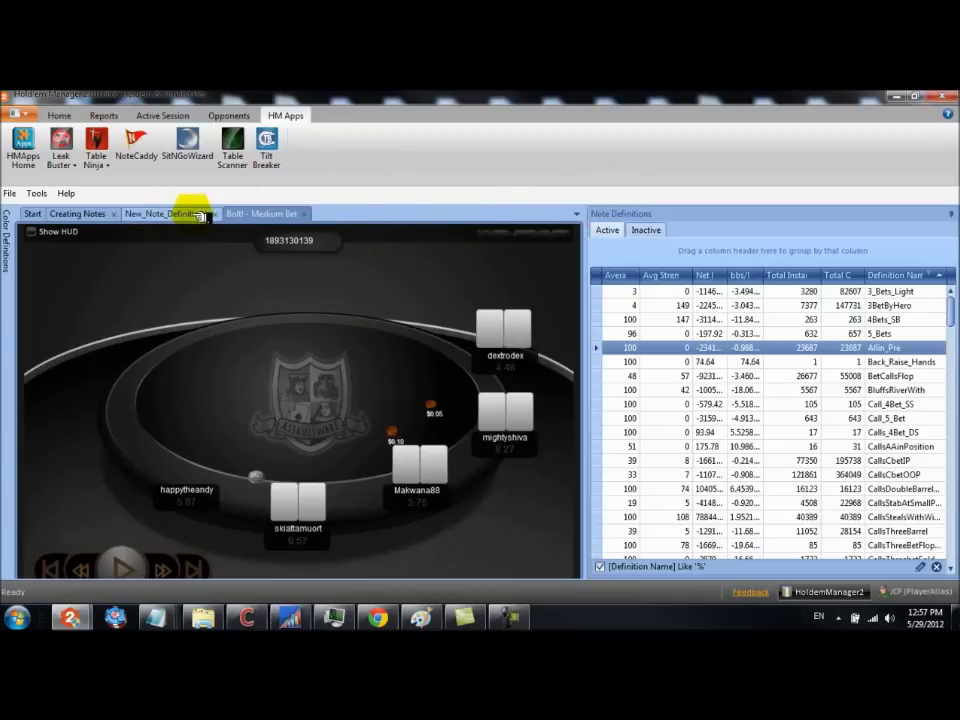
left_click(310, 215)
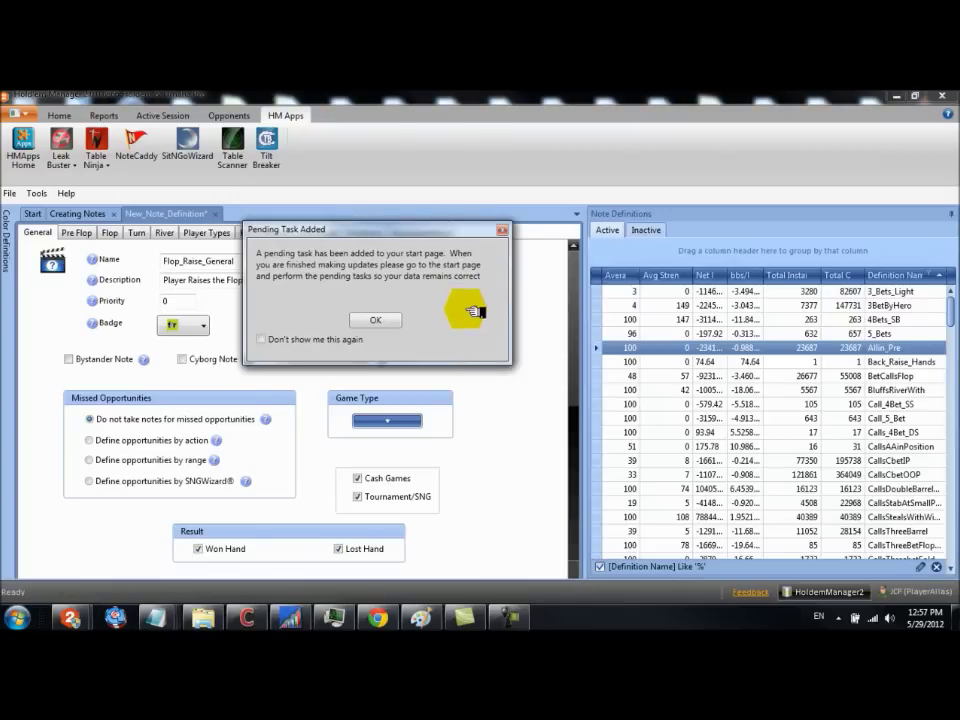
left_click(390, 322)
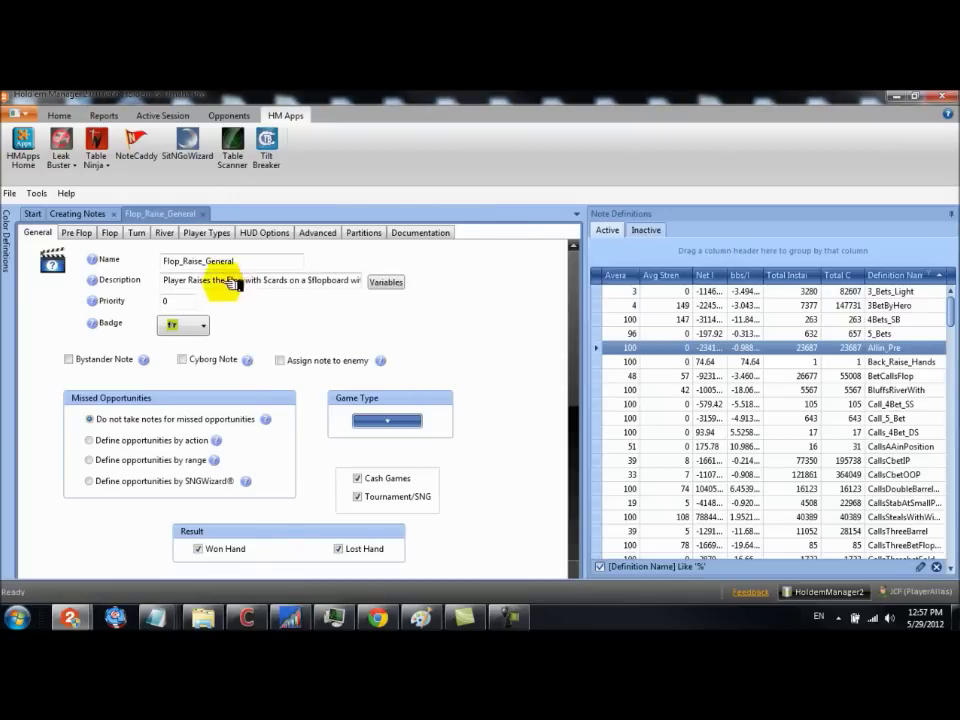
- Close the Flop_Raise_General note definition and create a new note definition
left_click(204, 214)
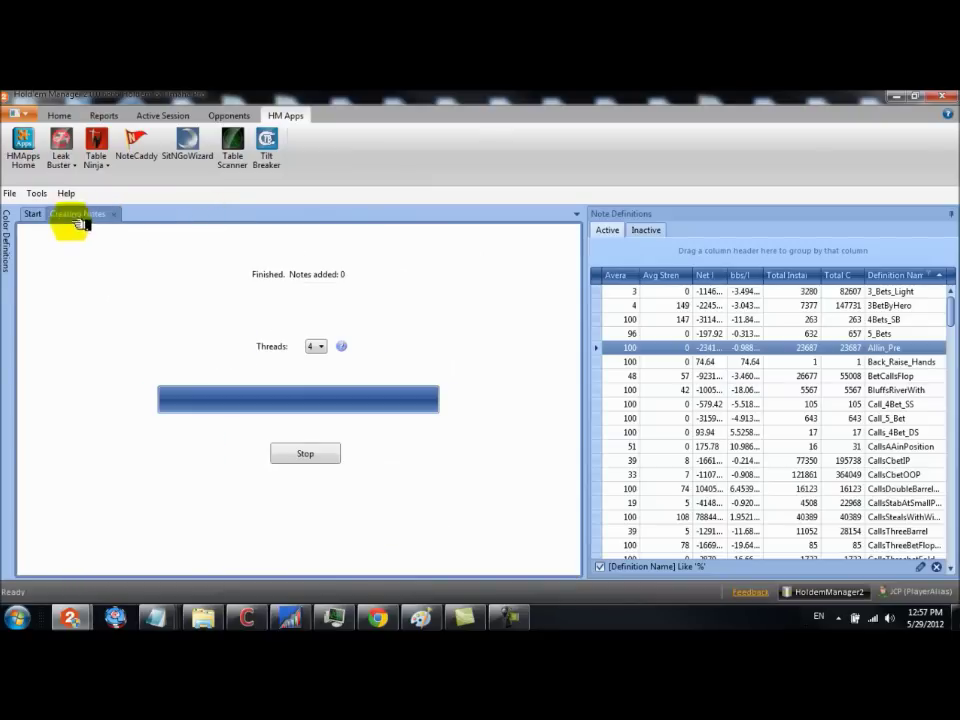
left_click(15, 193)
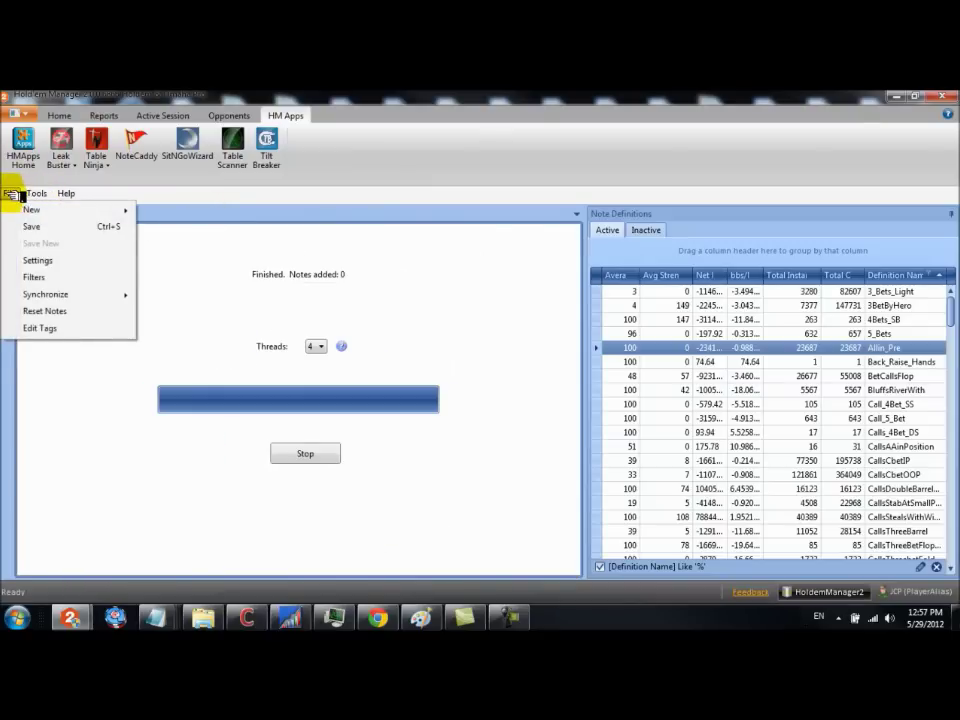
mouse_move(55, 215)
left_click(165, 209)
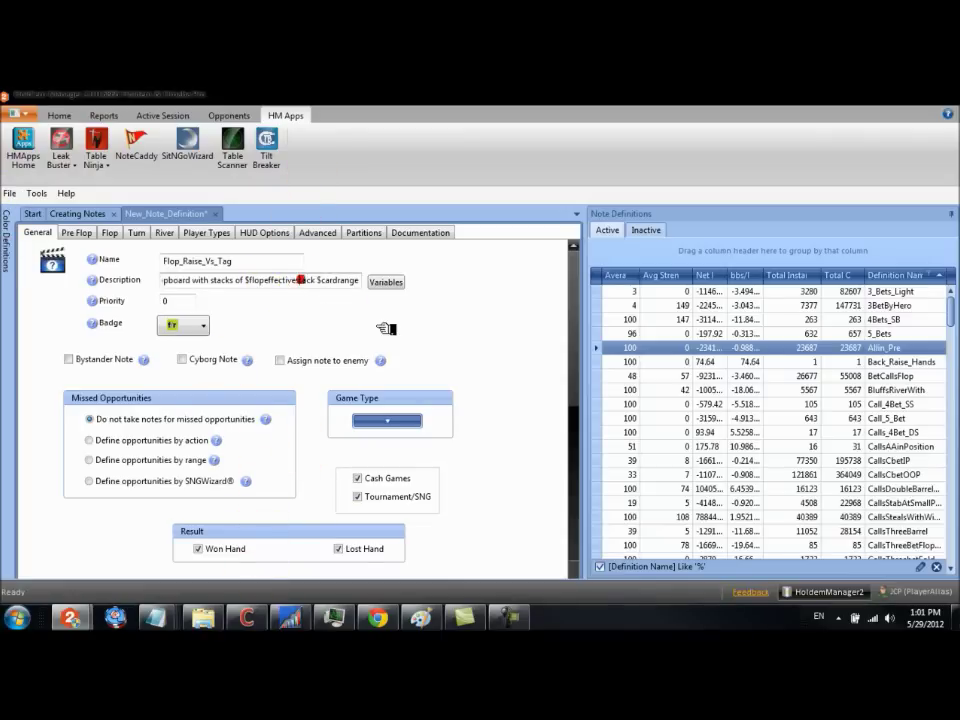
- Insert "Vs Tag on" after "Player Raises" in the Flop_Raise_Vs_Tag description, so it begins "Player Raises Vs Tag on the Flop"
key("ctrl+Left")
key("ctrl+Left")
key("ctrl+Left")
key("ctrl+Left")
key("ctrl+Left")
key("ctrl+Left")
key("ctrl+Left")
key("ctrl+Left")
key("ctrl+Left")
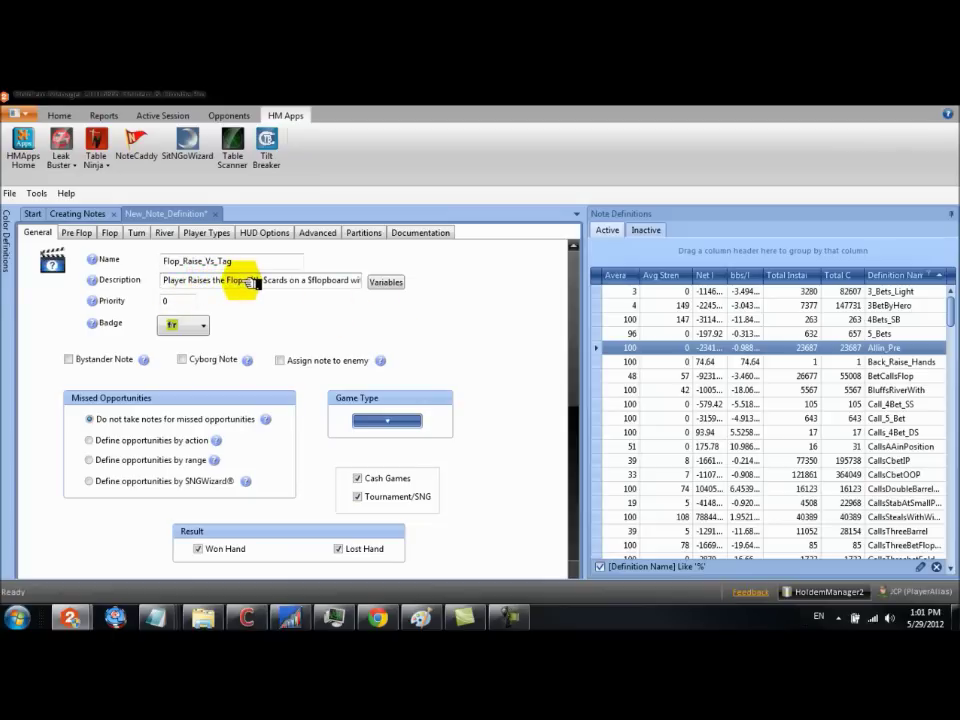
left_click(214, 281)
type("Vs ")
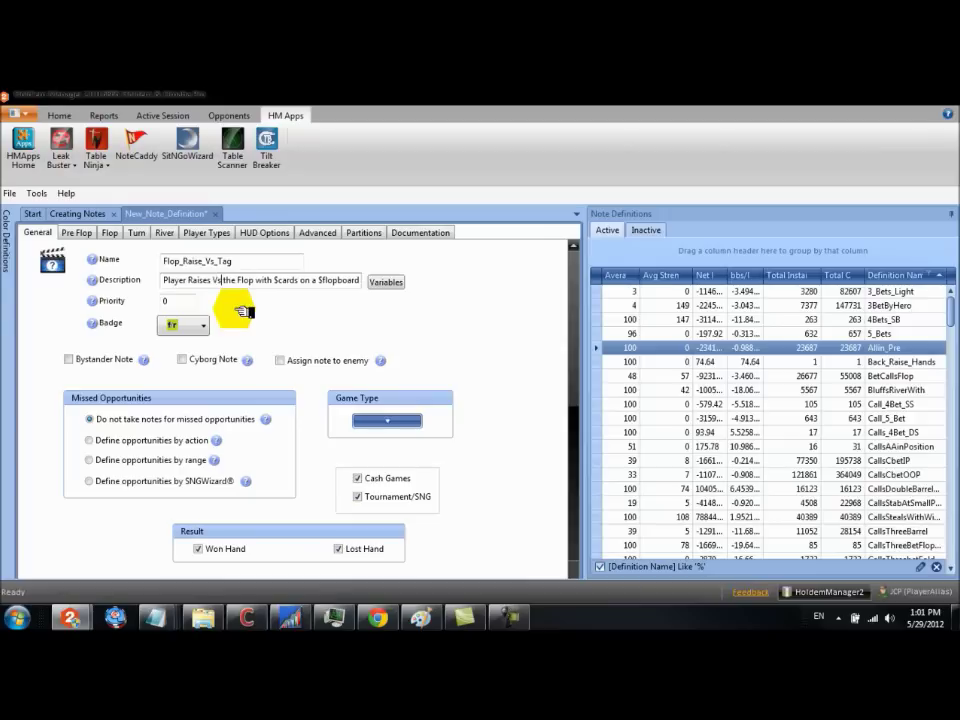
type("Tag on")
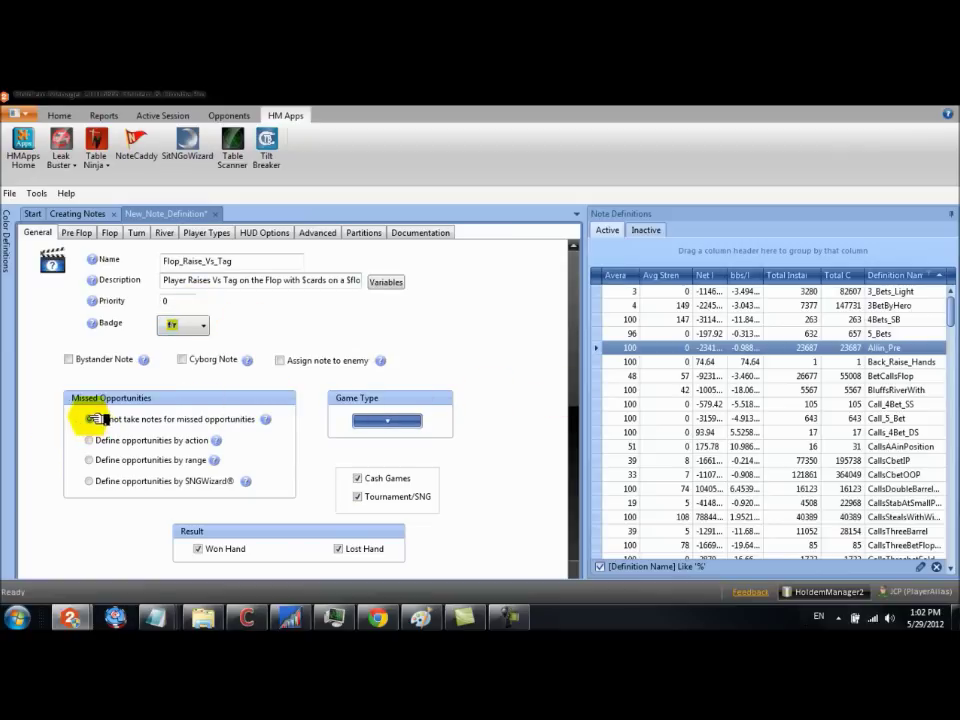
- Review the selected flop raise actions and the HUD options of the Flop_Raise_Vs_Tag note definition
left_click(110, 232)
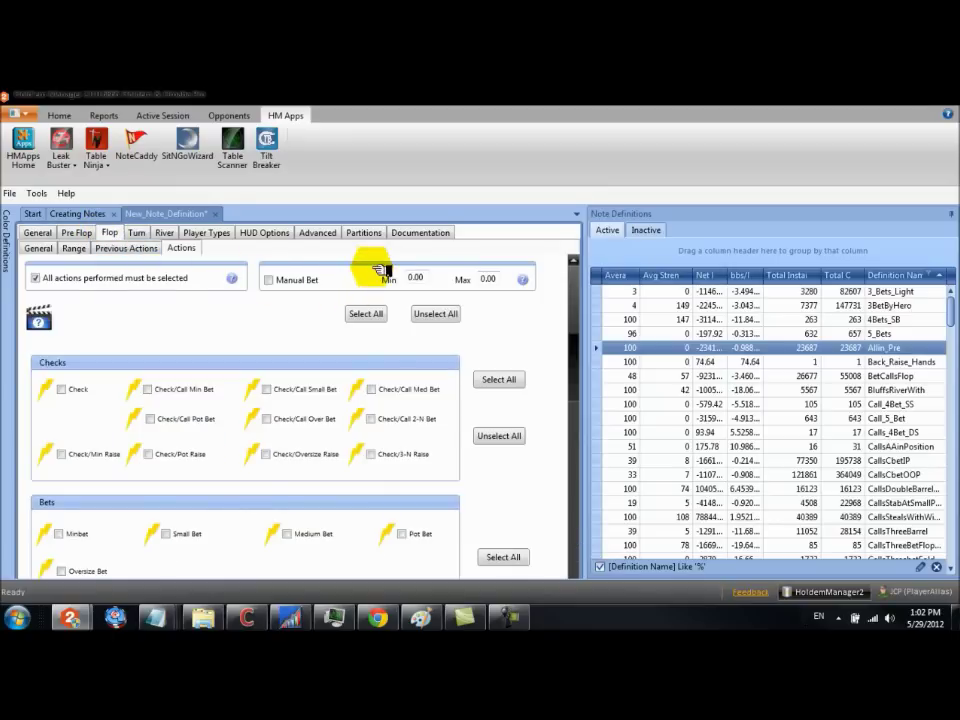
left_click_drag(574, 321, 603, 470)
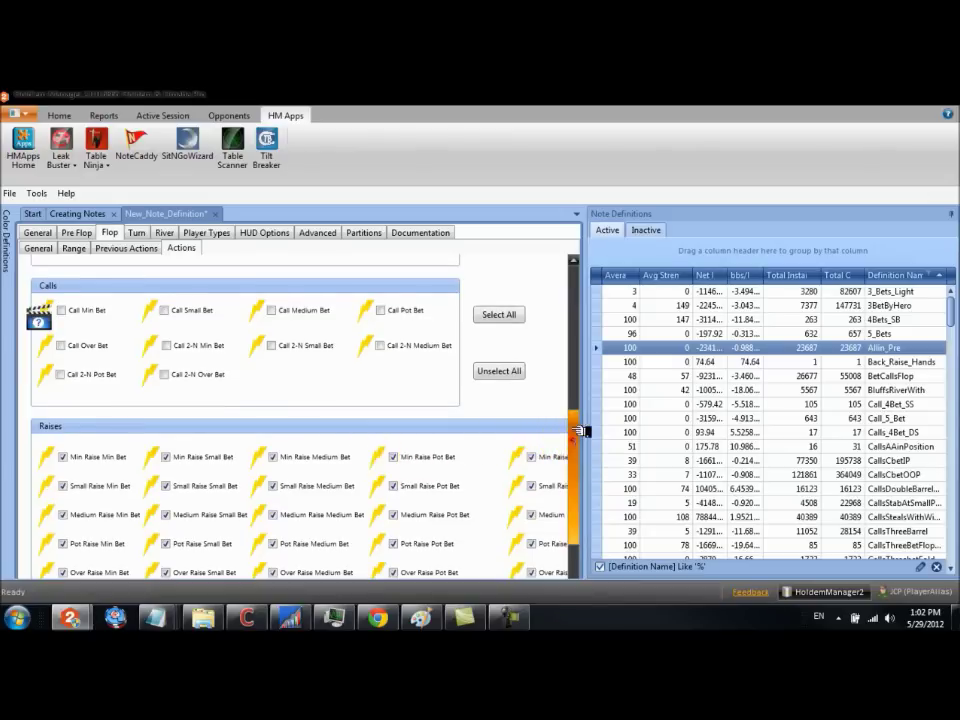
left_click_drag(574, 435, 578, 280)
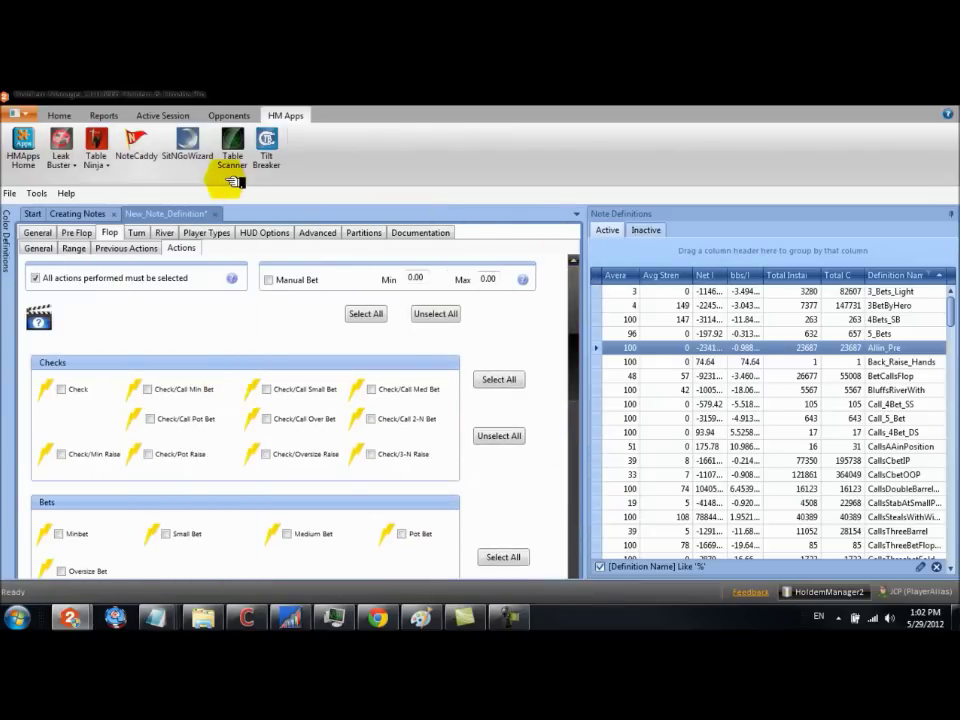
left_click(275, 233)
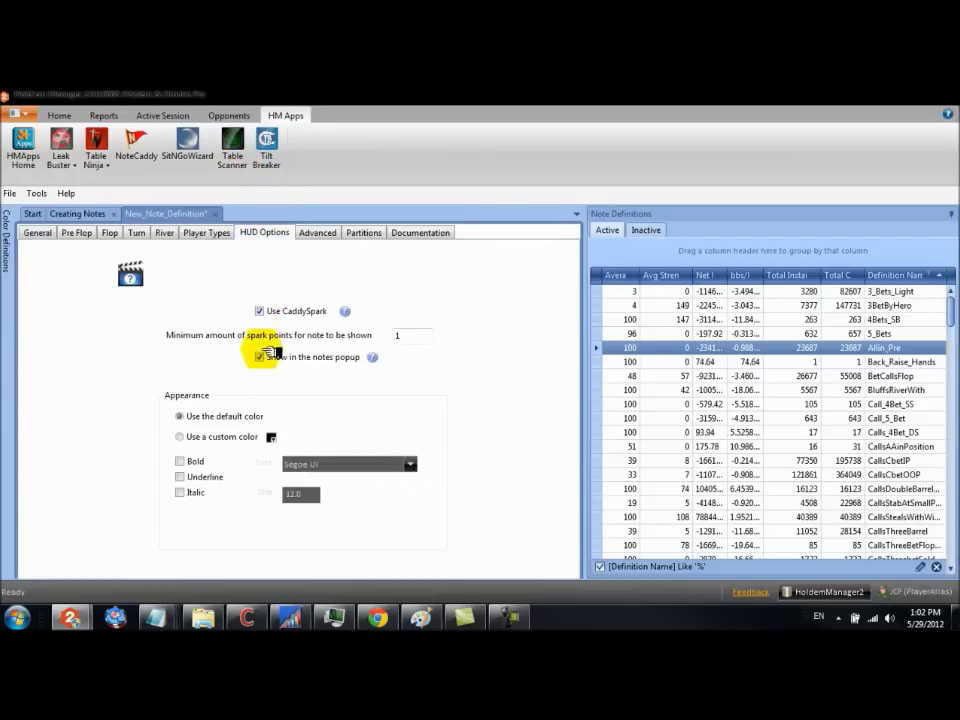
- Set the Minimum Instances sample filter to 1 in the advanced settings of Flop_Raise_Vs_Tag
left_click(317, 233)
double_click(216, 300)
type("1")
- Check the note's recipient and enemy player types, examine the statistic ranges in the TAG color definition, and close that definition
left_click(205, 232)
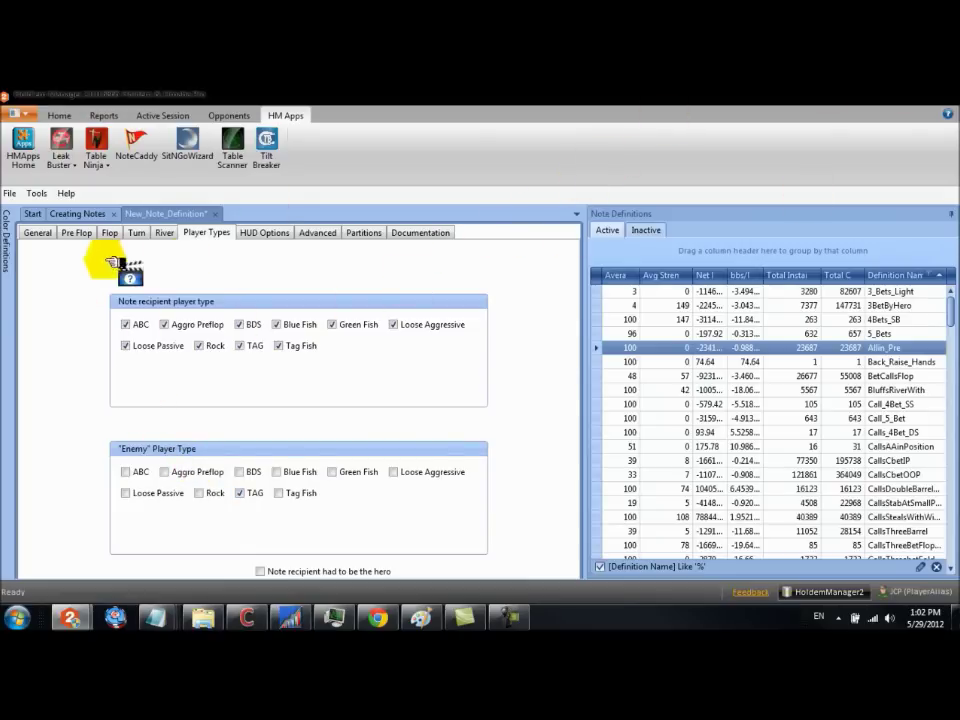
mouse_move(9, 215)
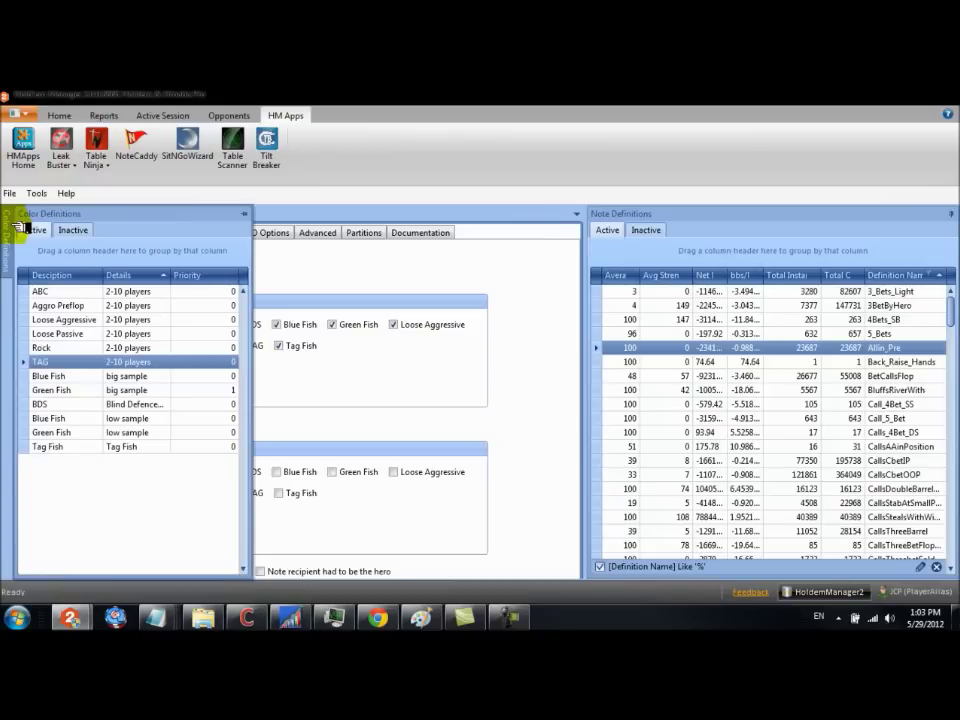
double_click(58, 364)
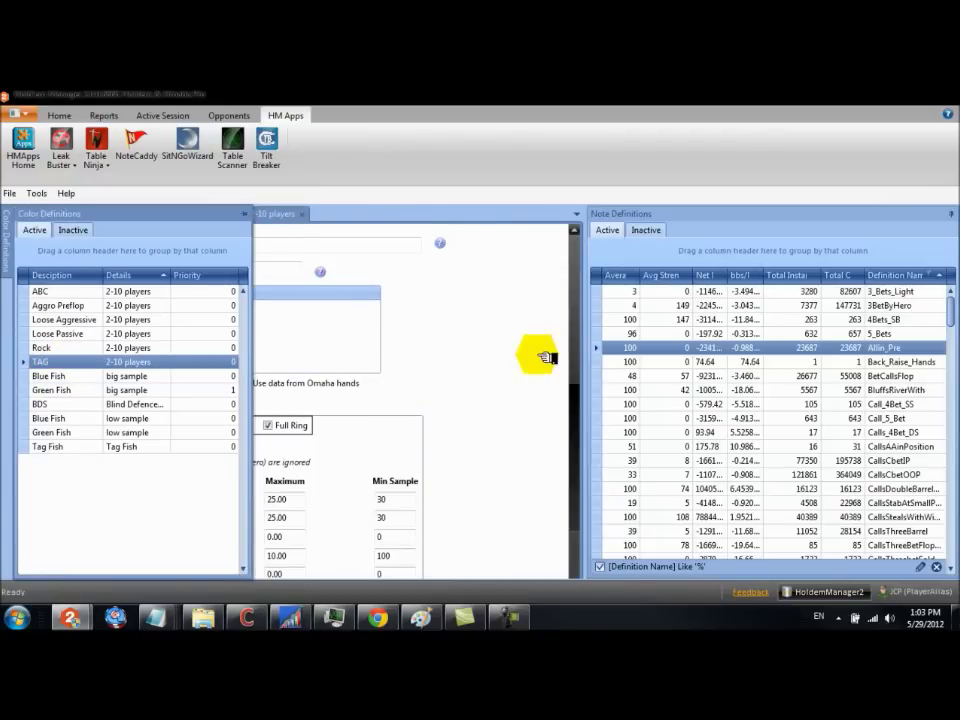
left_click_drag(575, 304, 568, 381)
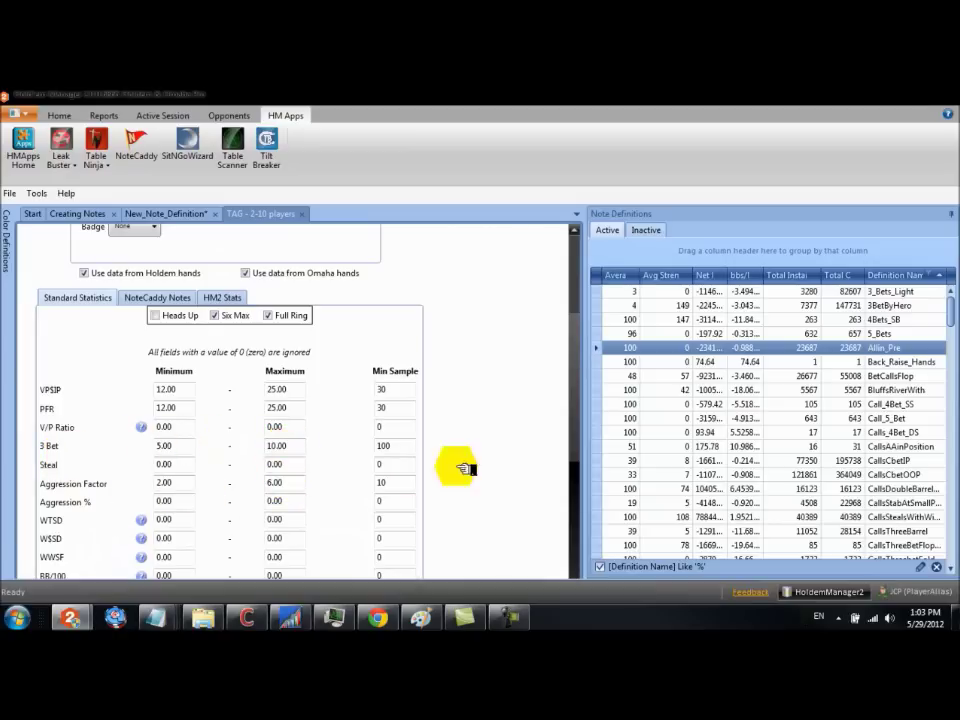
left_click_drag(585, 349, 580, 225)
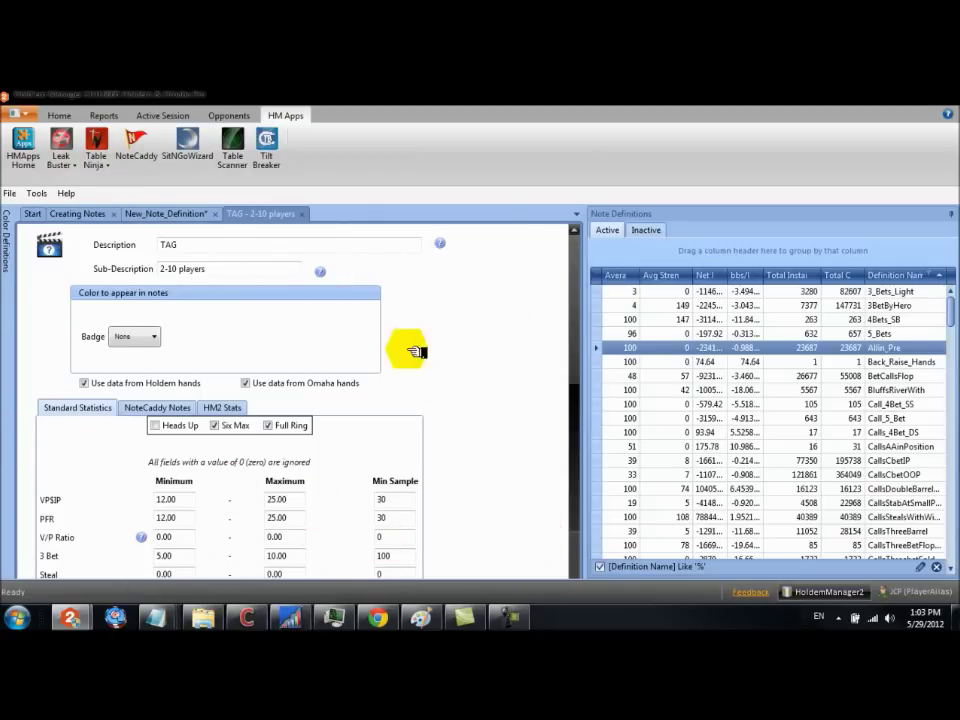
left_click(305, 214)
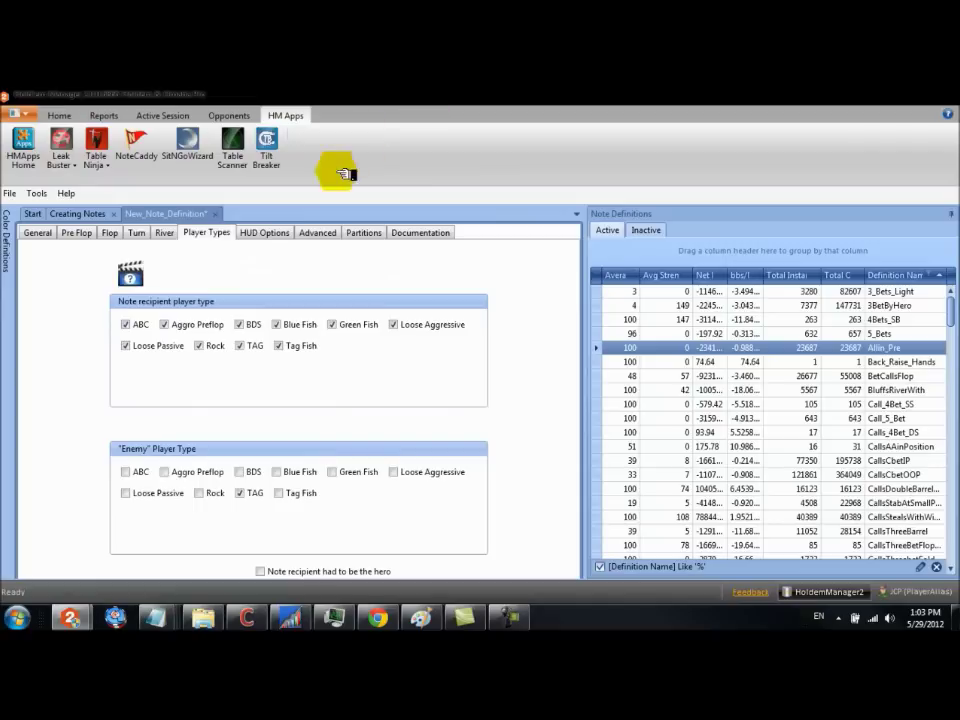
- Return to the note's general settings, save the Flop_Raise_Vs_Tag definition and acknowledge the pending task notice
left_click(42, 232)
left_click(451, 315)
key("ctrl+s")
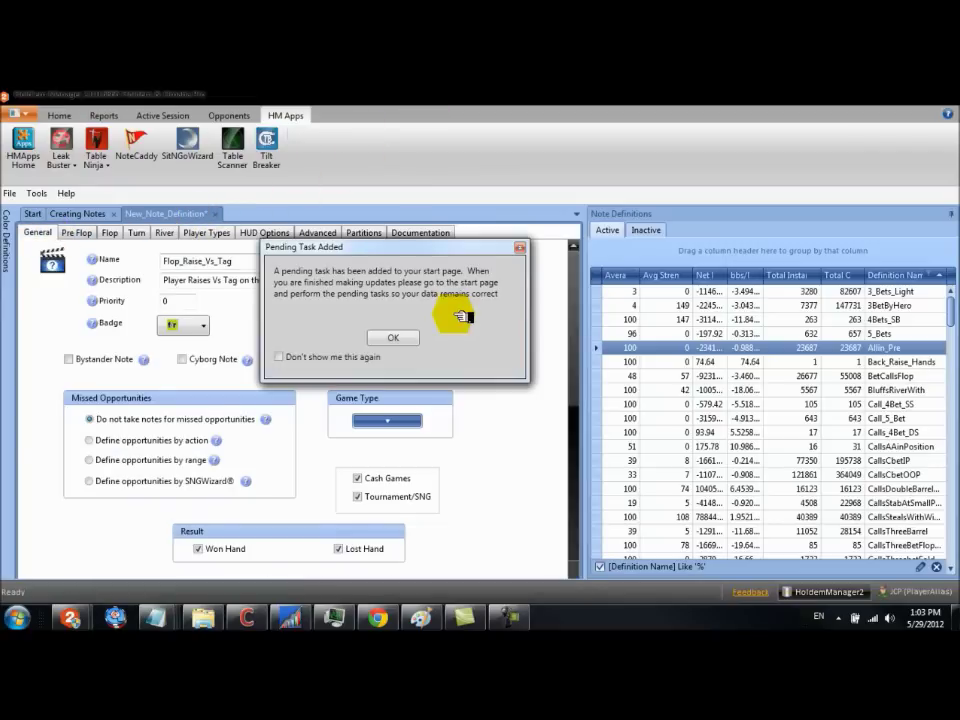
left_click(397, 337)
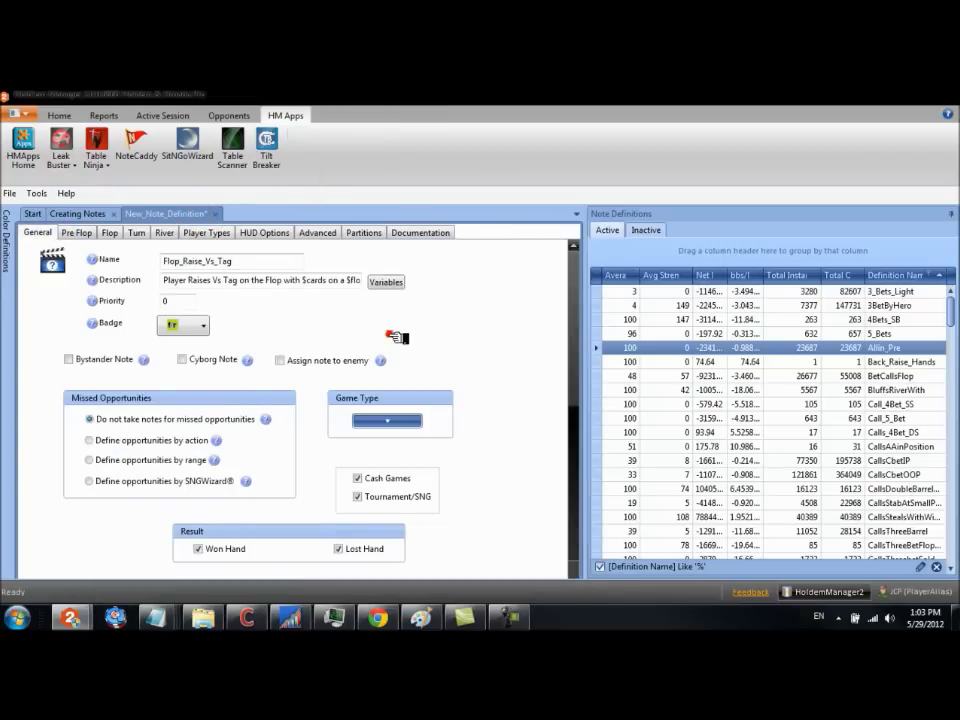
- Open the name of the saved Flop_Raise_Vs_Tag note definition for editing
double_click(224, 261)
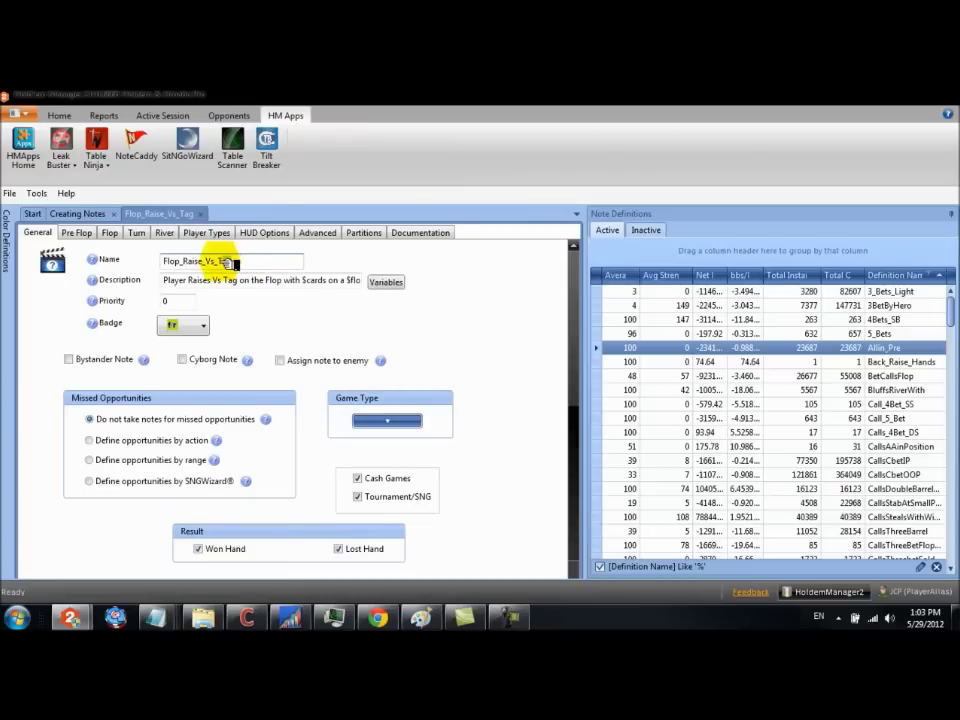